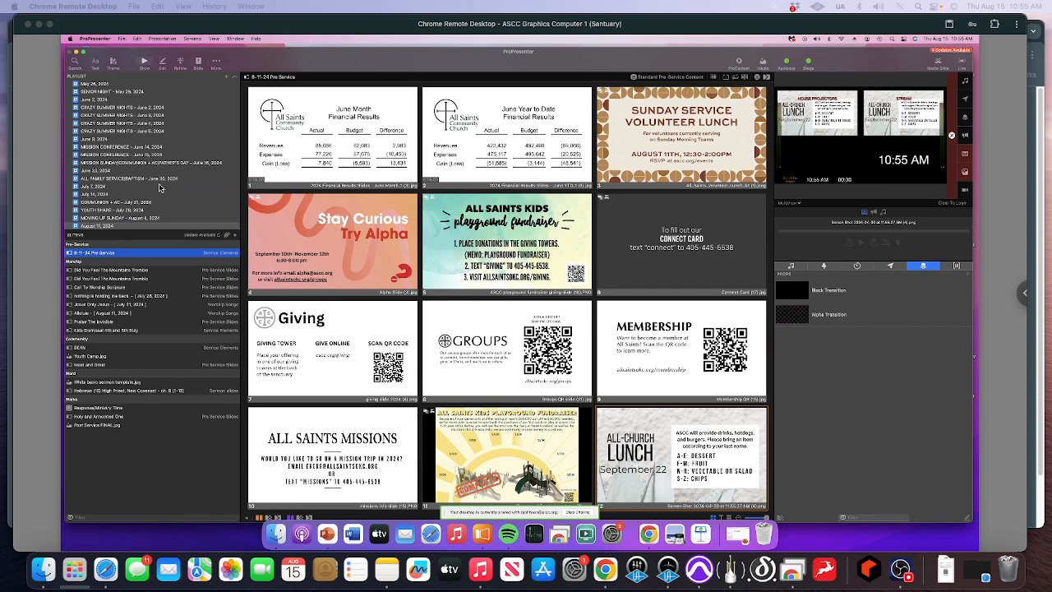
# - Import the Sunday Morning Service plan "COMMUNION + AC - August 18, 2024" from Planning Center, writing over existing media files
pyautogui.click(295, 56)
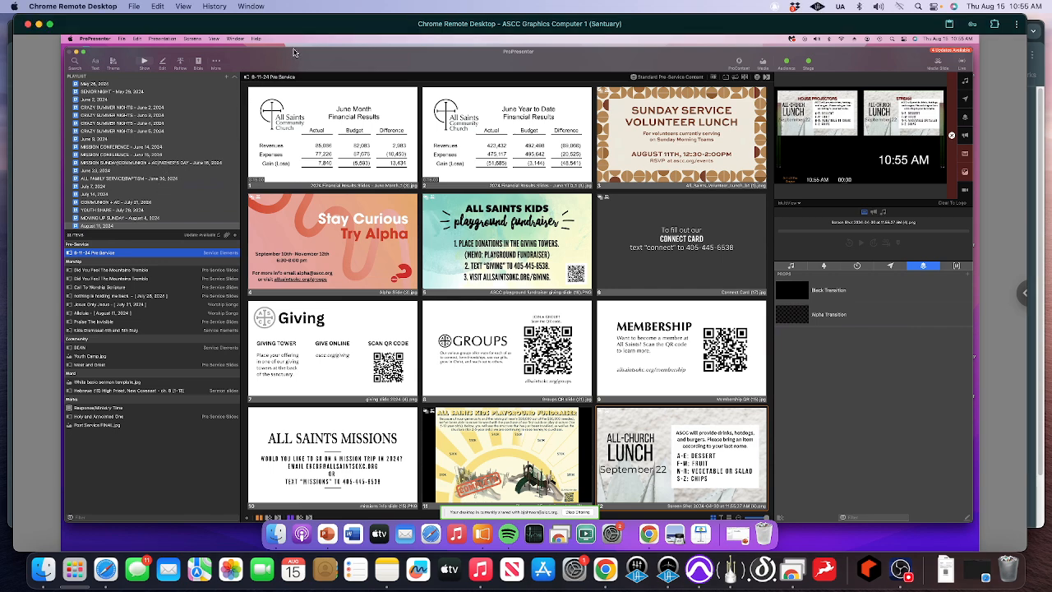
pyautogui.scroll(10, 169, 161)
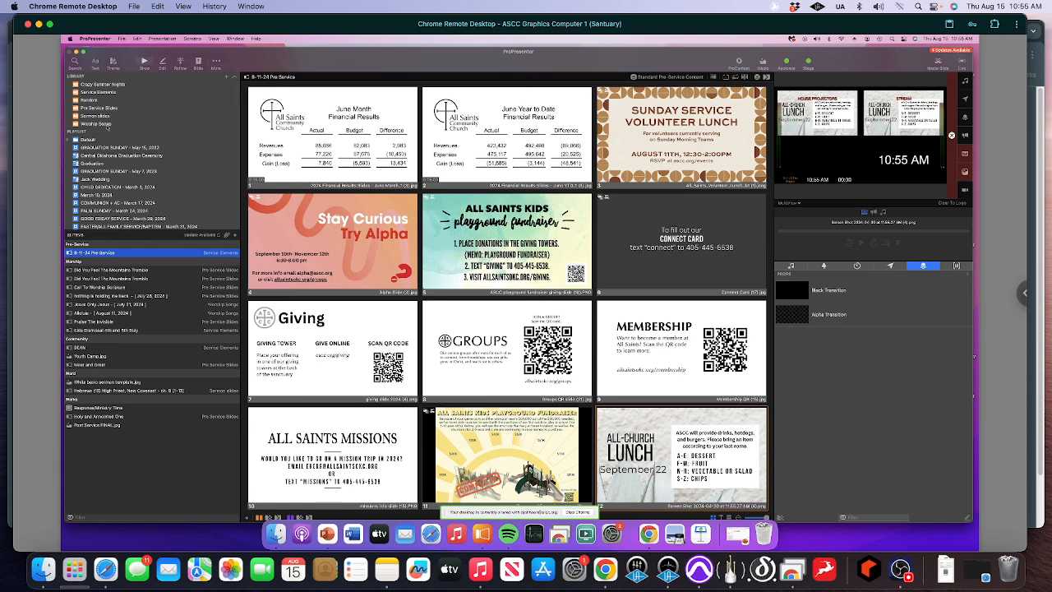
pyautogui.click(226, 76)
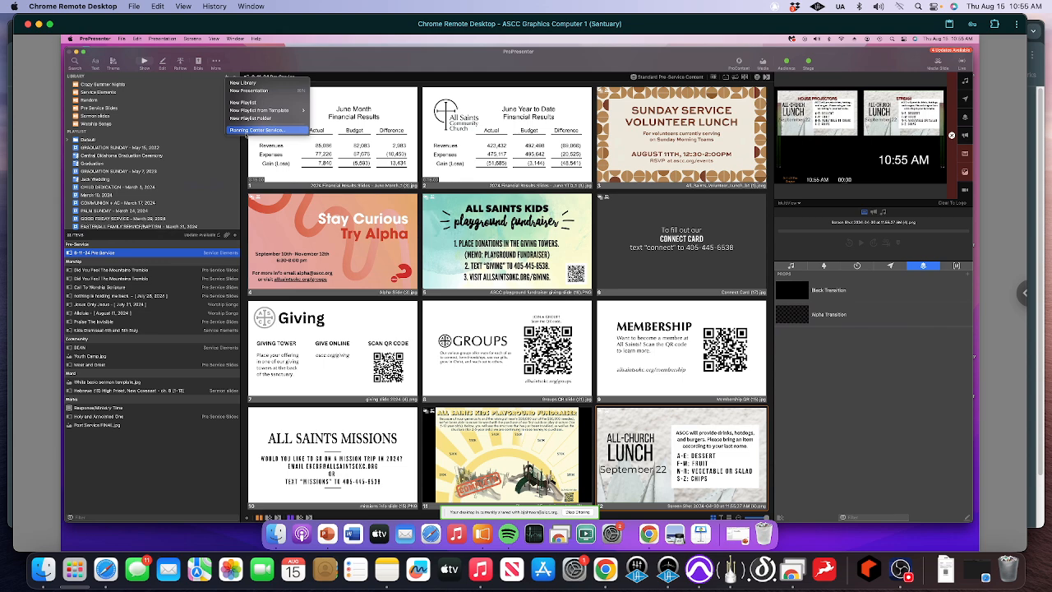
pyautogui.click(246, 131)
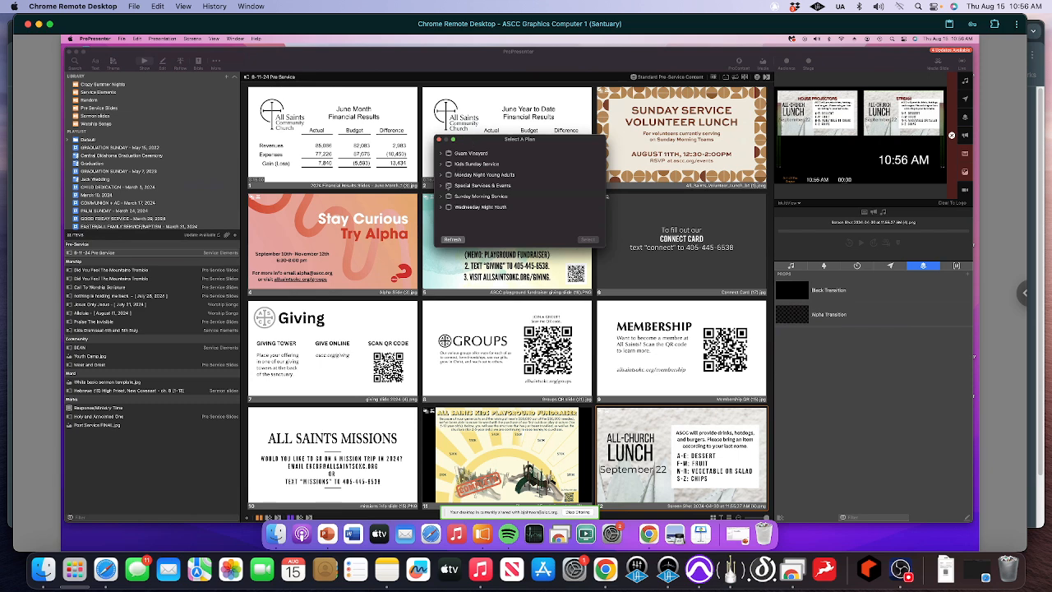
pyautogui.click(442, 196)
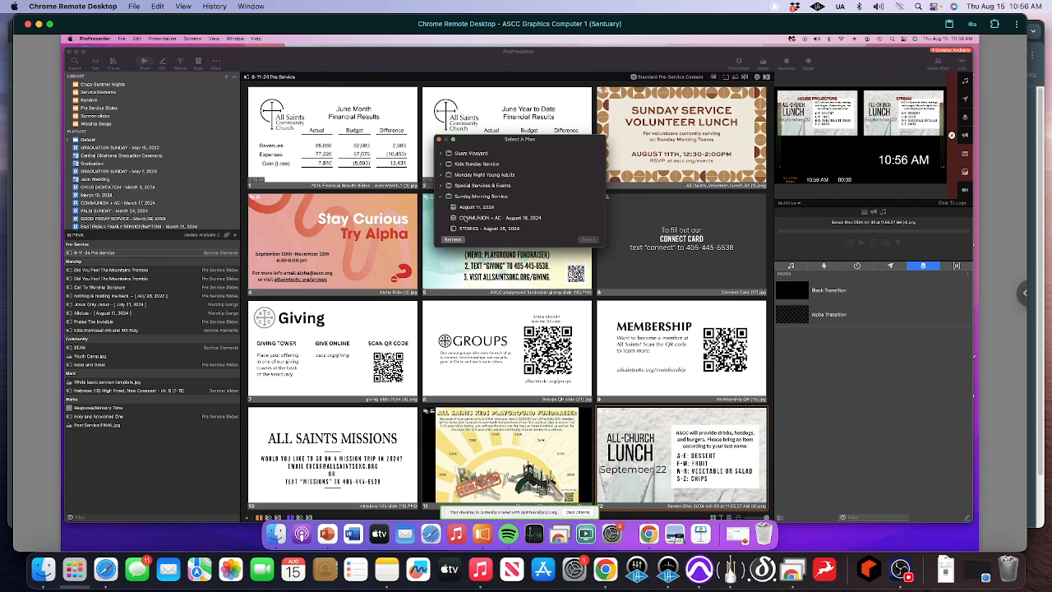
pyautogui.click(466, 218)
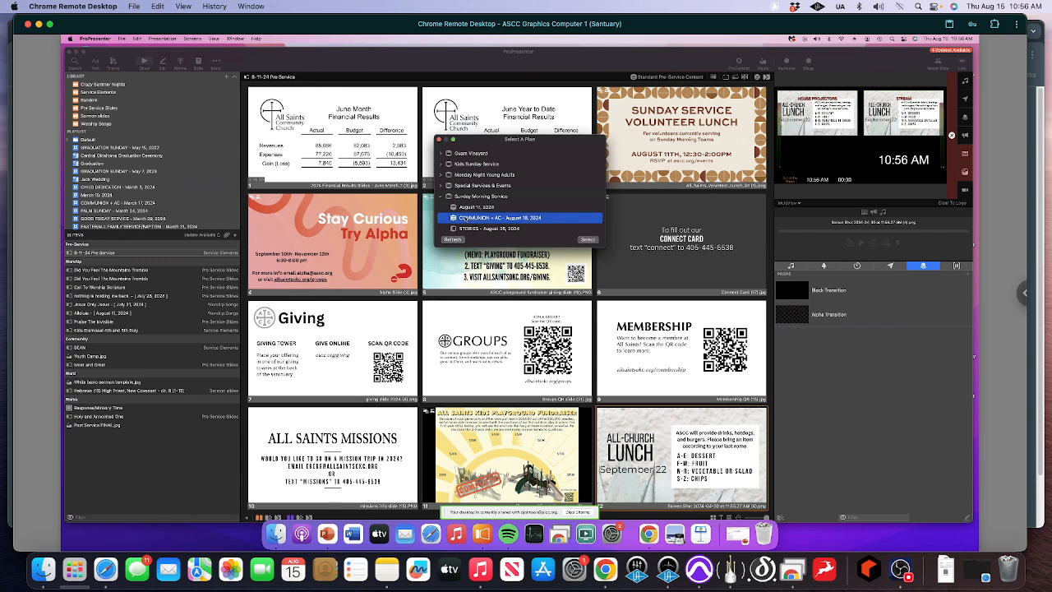
pyautogui.click(587, 239)
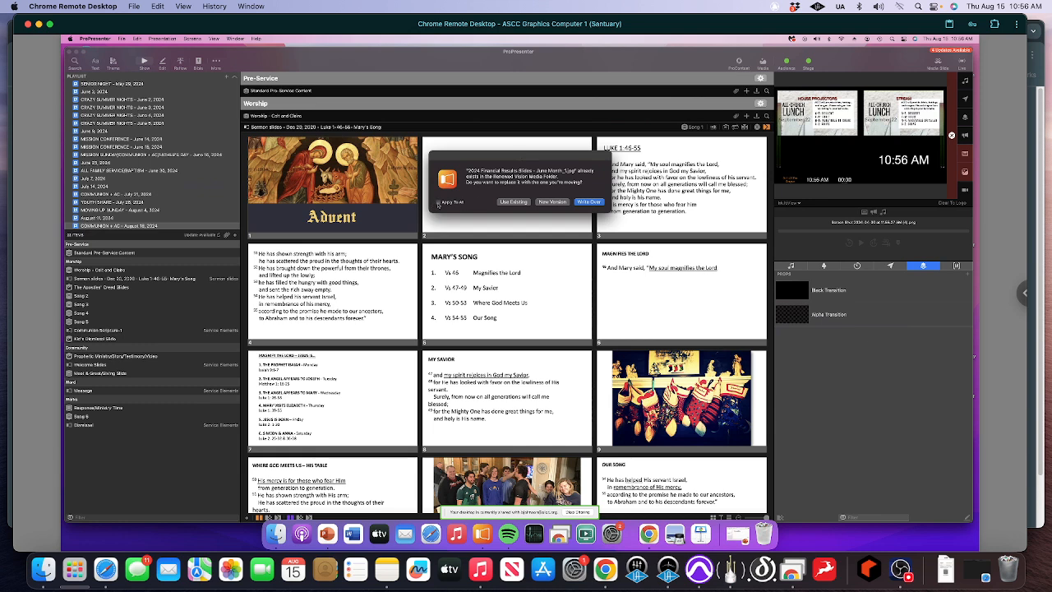
pyautogui.click(589, 202)
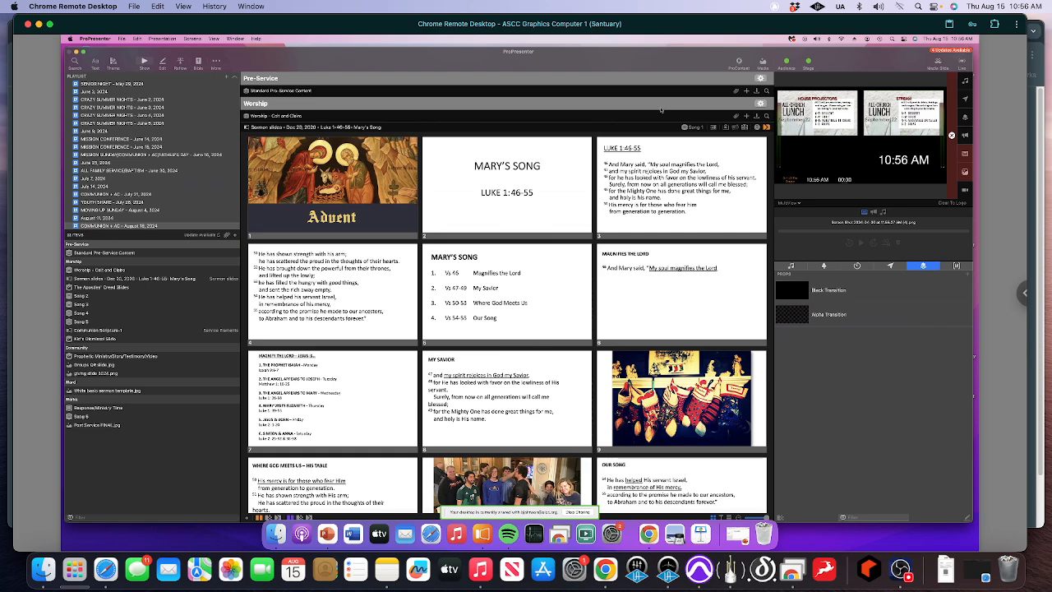
# - Unlink the wrongly matched presentations from the Song 1 and Communion items in the Worship section
pyautogui.click(686, 127)
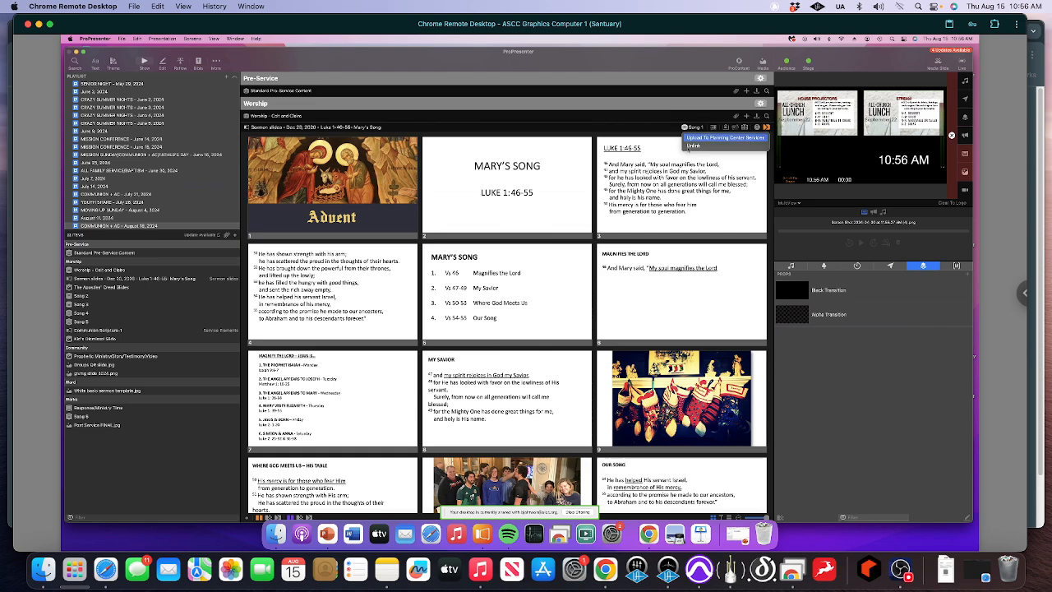
pyautogui.click(693, 145)
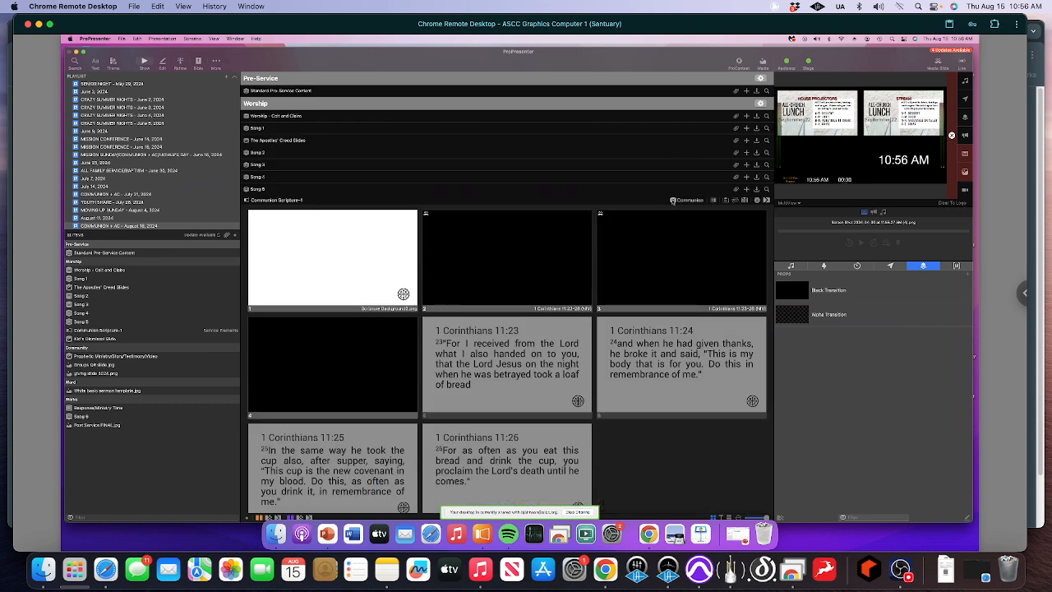
pyautogui.click(678, 200)
pyautogui.click(681, 218)
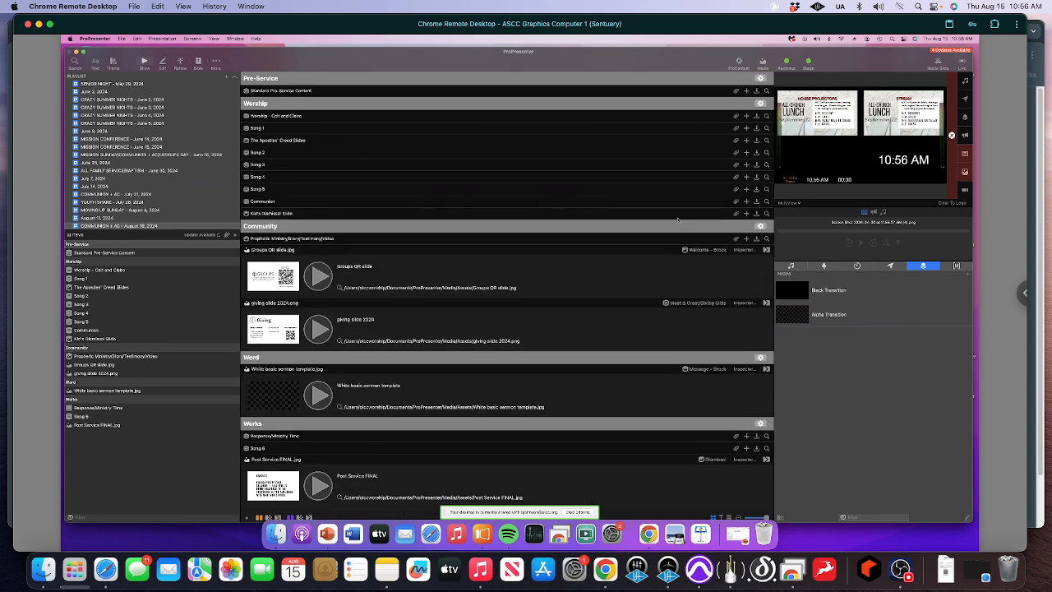
# - Unlink the media files from the Welcome, Meet & Greet/Giving Slide, Message and Dismissal items
pyautogui.scroll(-3, 682, 218)
pyautogui.click(695, 194)
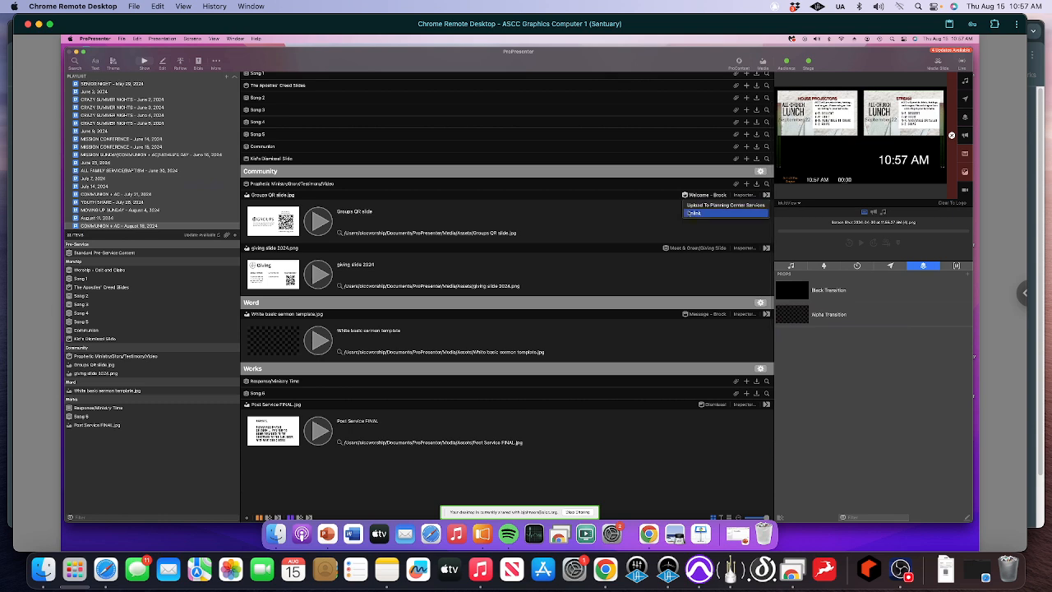
pyautogui.click(691, 215)
pyautogui.click(665, 207)
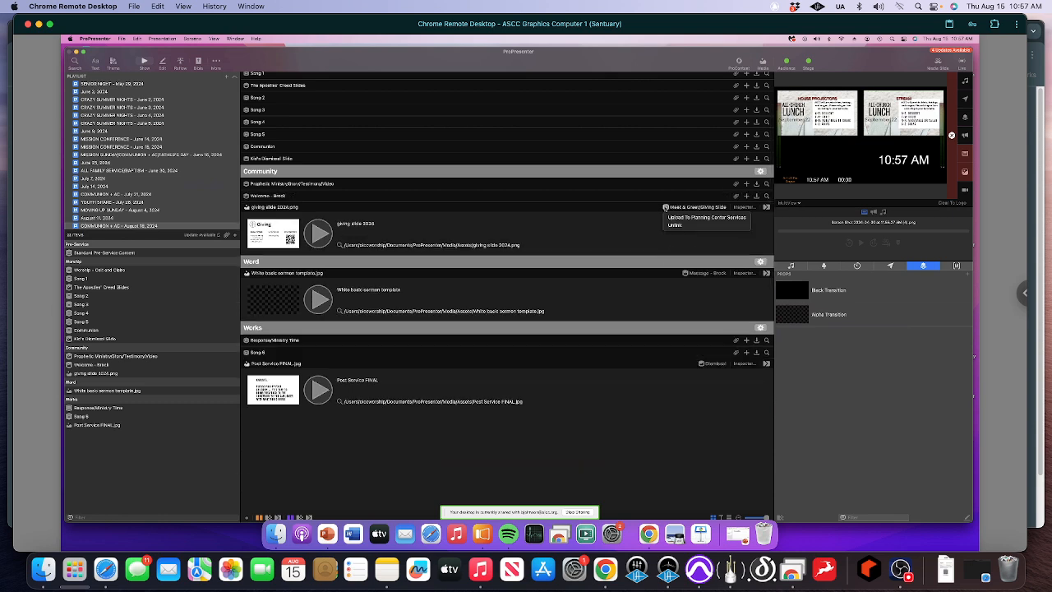
pyautogui.click(675, 222)
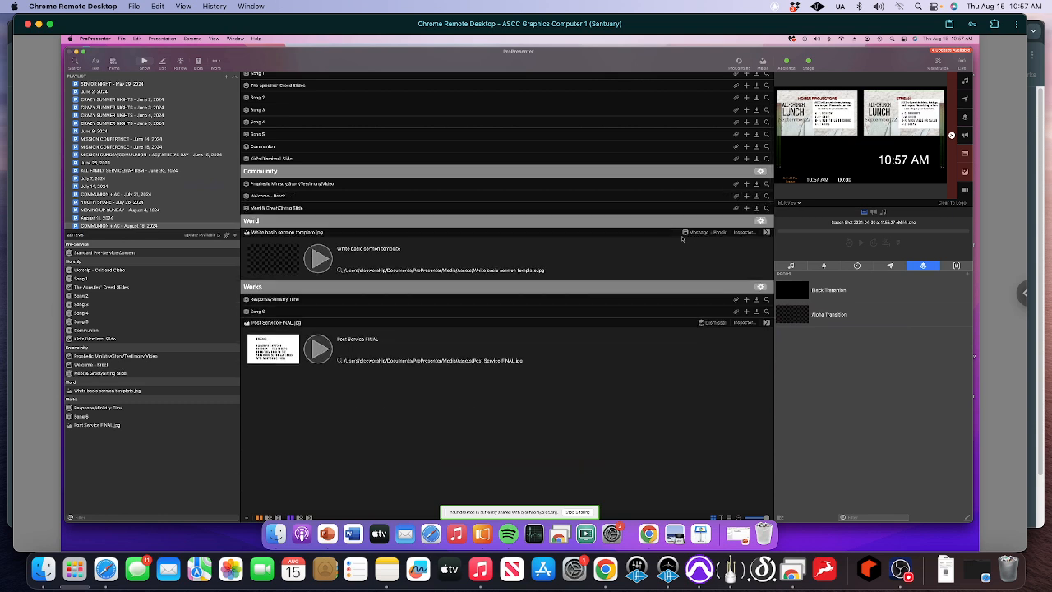
pyautogui.click(697, 232)
pyautogui.click(693, 250)
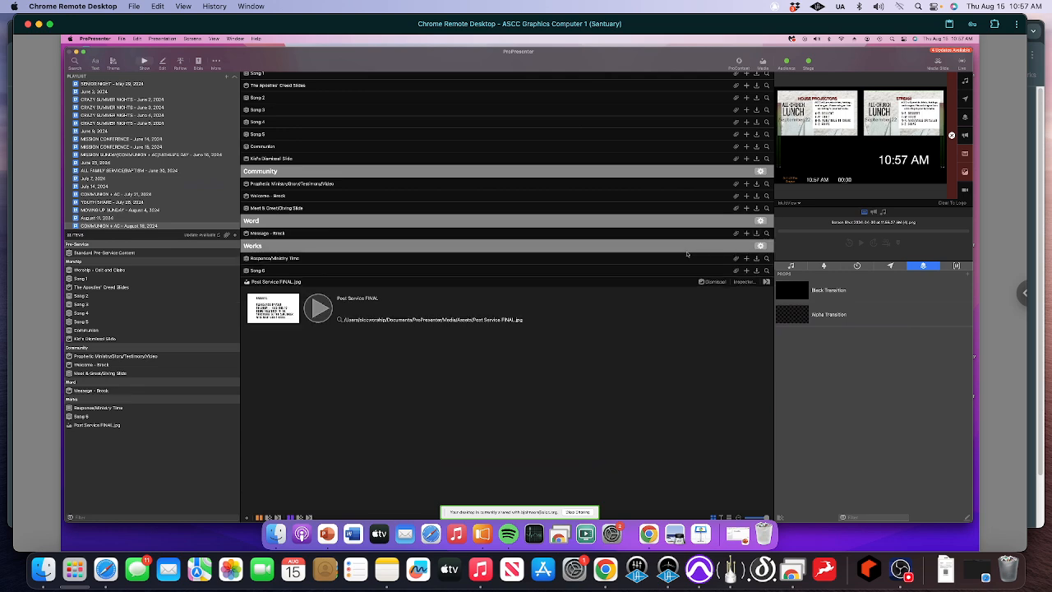
pyautogui.click(700, 282)
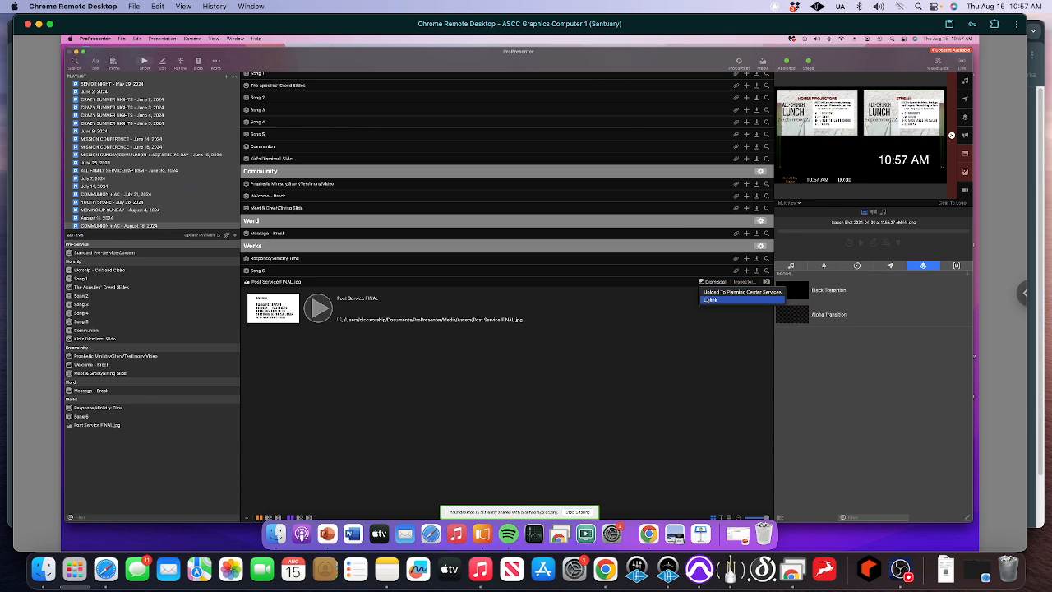
pyautogui.click(707, 300)
# - Open "Abundantly More (Copied and Pasted V)" from the Worship Songs library to view its slides
pyautogui.scroll(2, 706, 300)
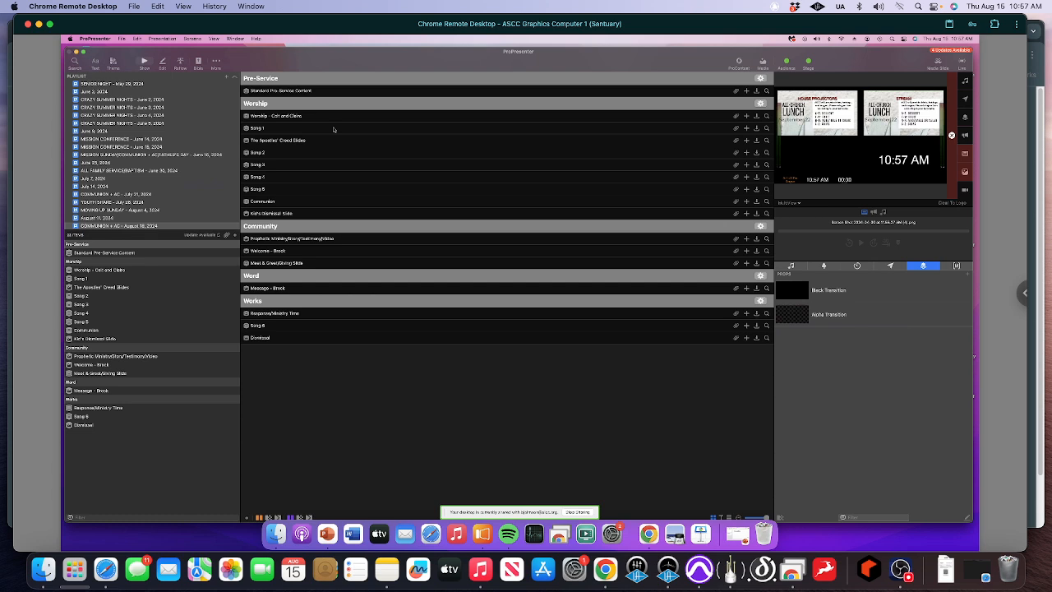
pyautogui.scroll(10, 159, 156)
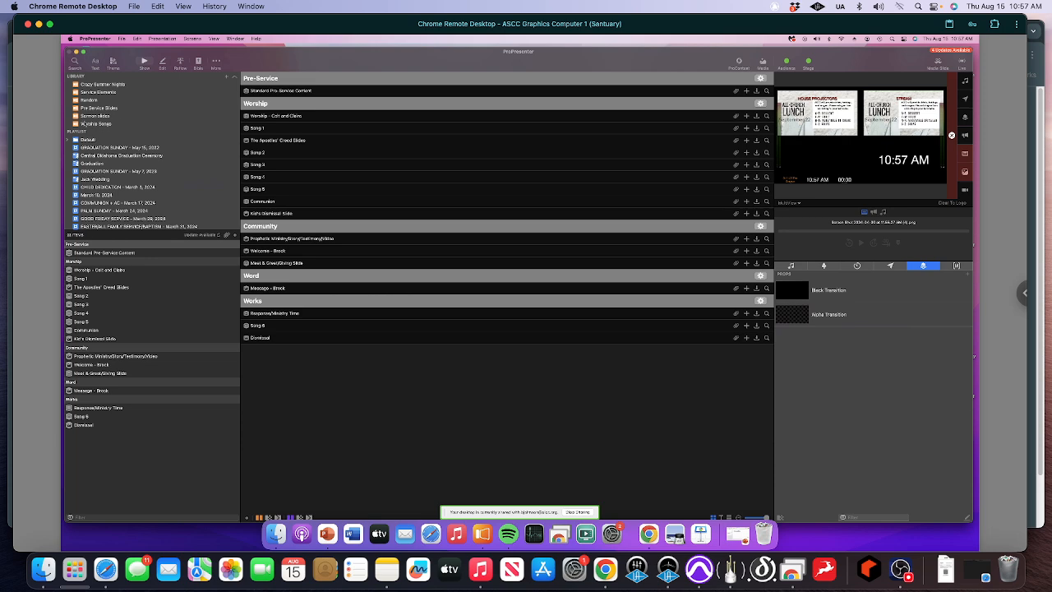
pyautogui.click(85, 123)
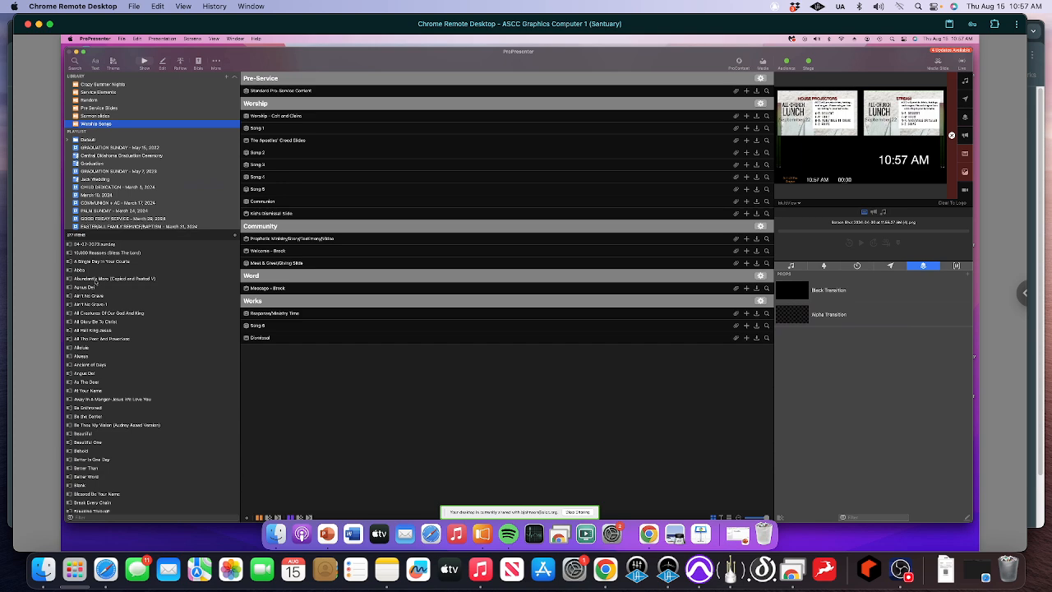
pyautogui.click(96, 280)
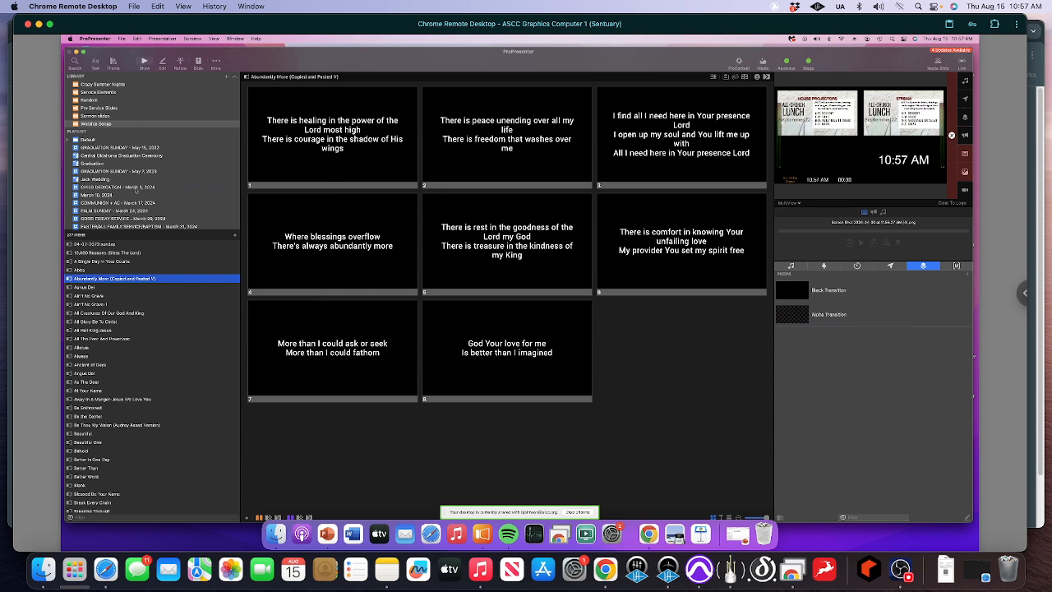
# - Link "Abundantly More (Copied and Pasted V)" from the Worship Songs library to Song 1 in the August 18, 2024 playlist
pyautogui.scroll(-5, 137, 190)
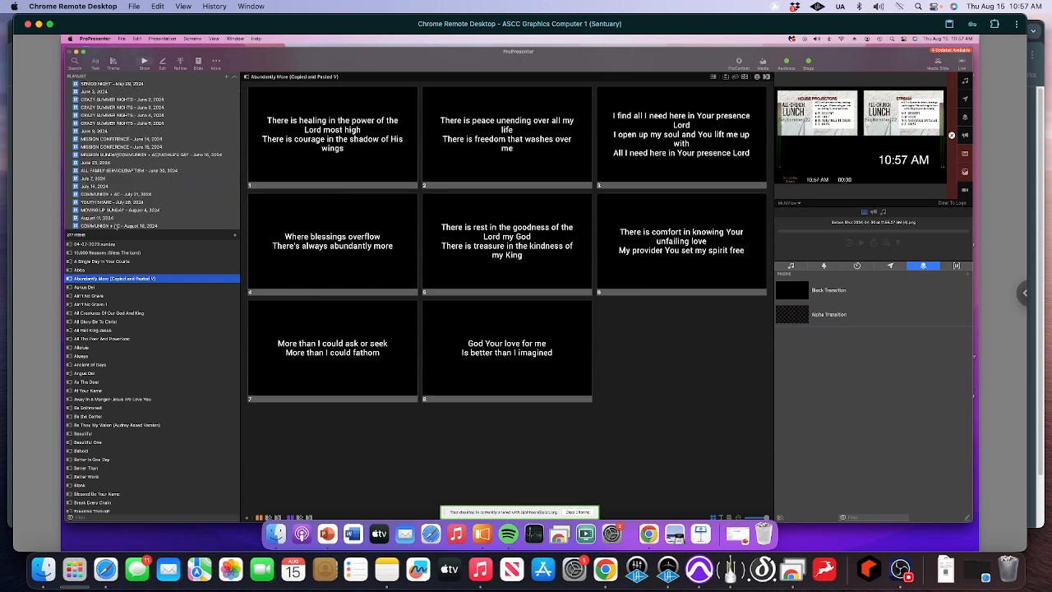
pyautogui.click(117, 225)
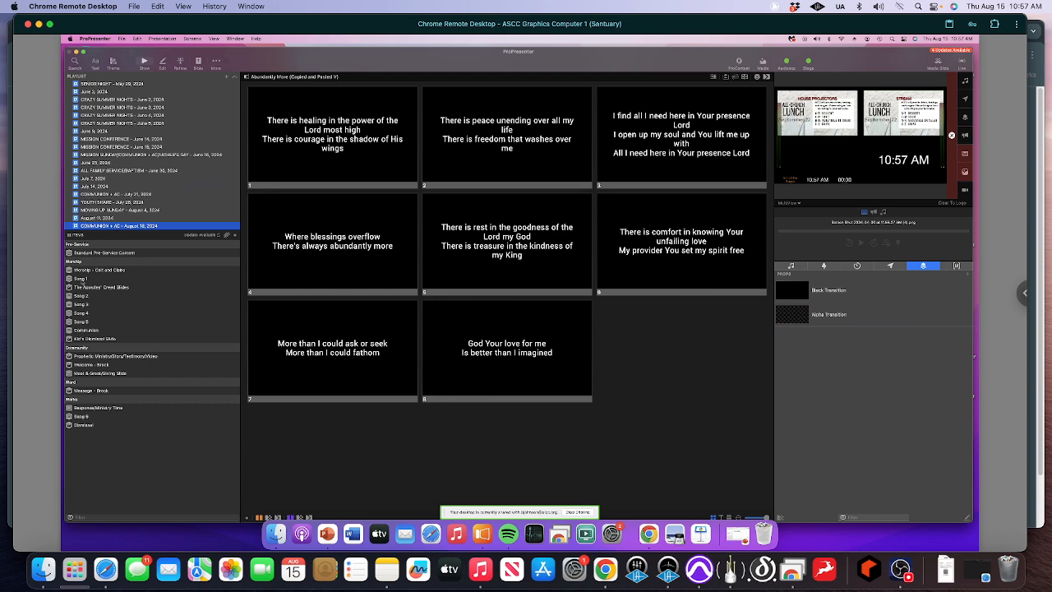
pyautogui.click(82, 281)
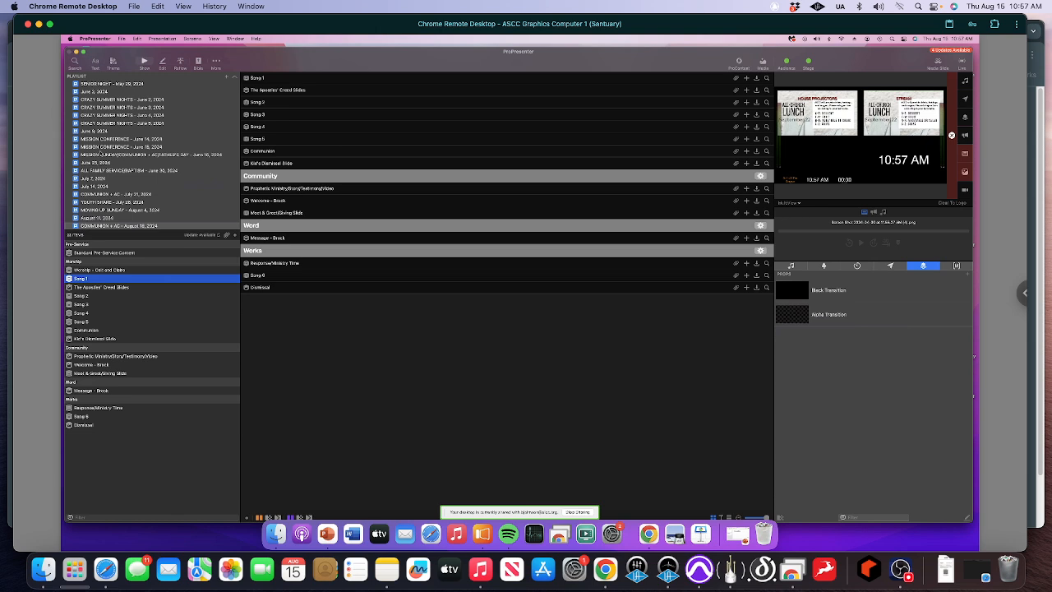
pyautogui.scroll(10, 101, 153)
pyautogui.click(96, 123)
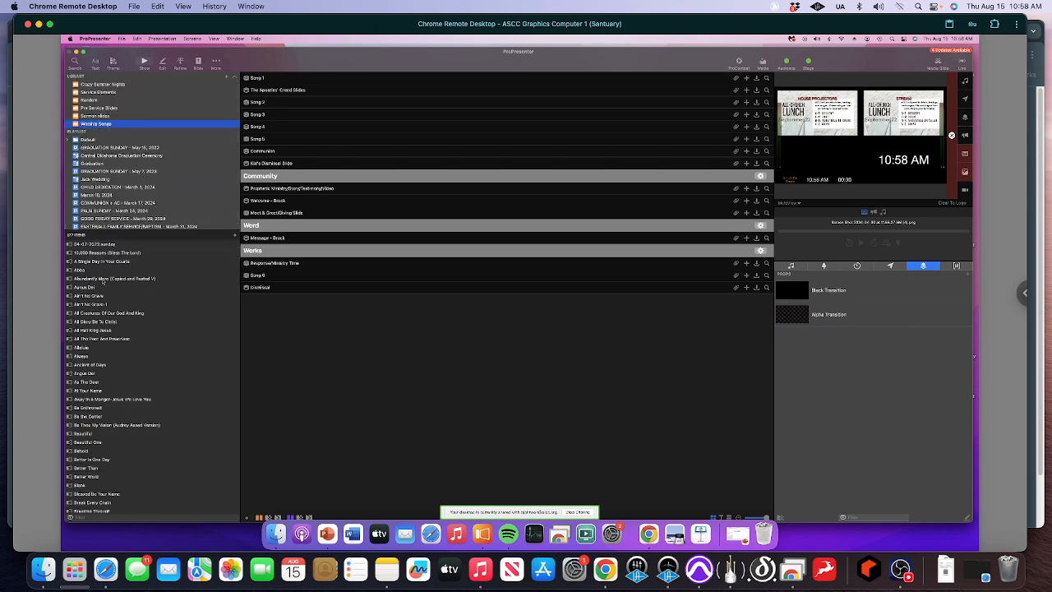
pyautogui.moveTo(103, 281); pyautogui.dragTo(309, 80)
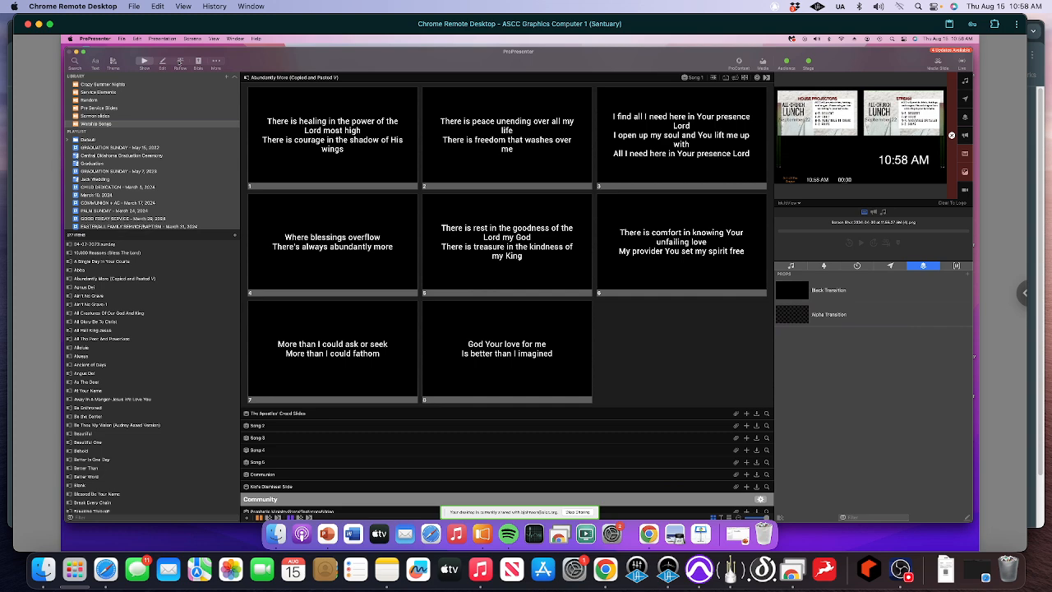
# - Reflow the first slide into two: "There is healing in the power / of the Lord most high" and "There is courage / in the shadow of His wings"
pyautogui.click(180, 61)
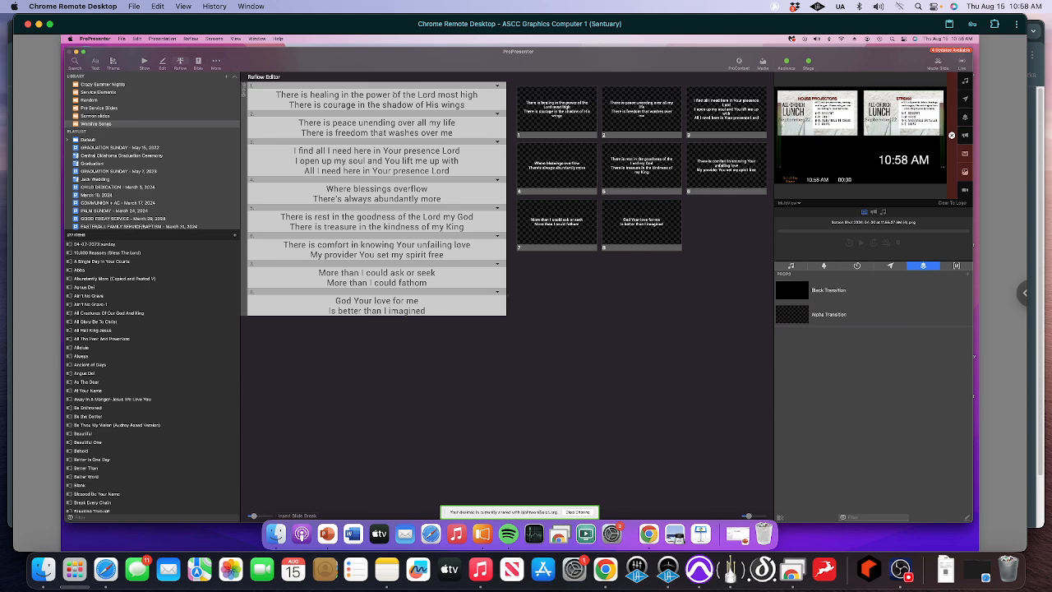
pyautogui.press('Return')
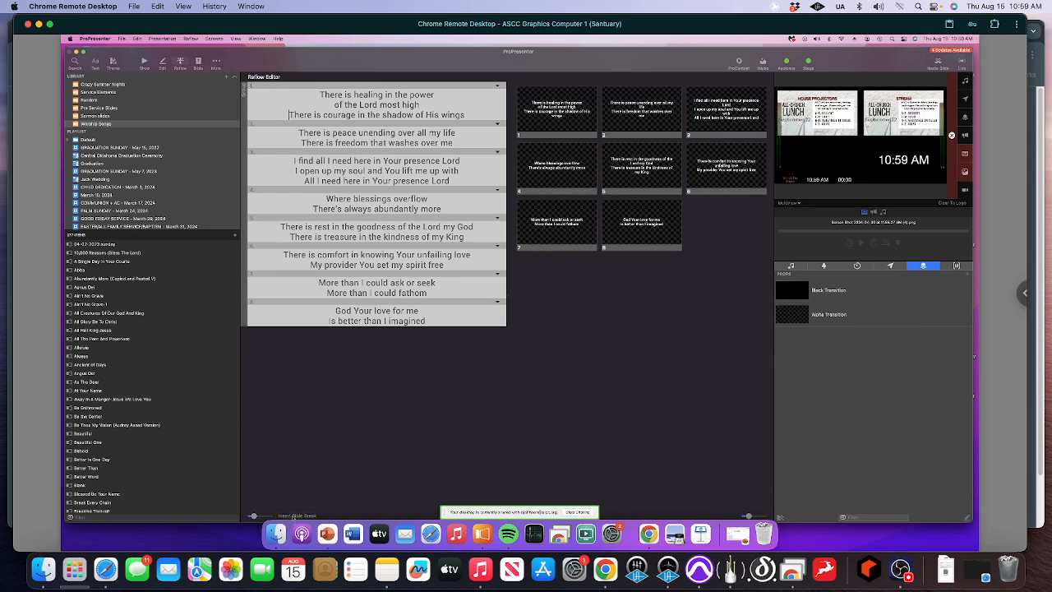
pyautogui.click(294, 516)
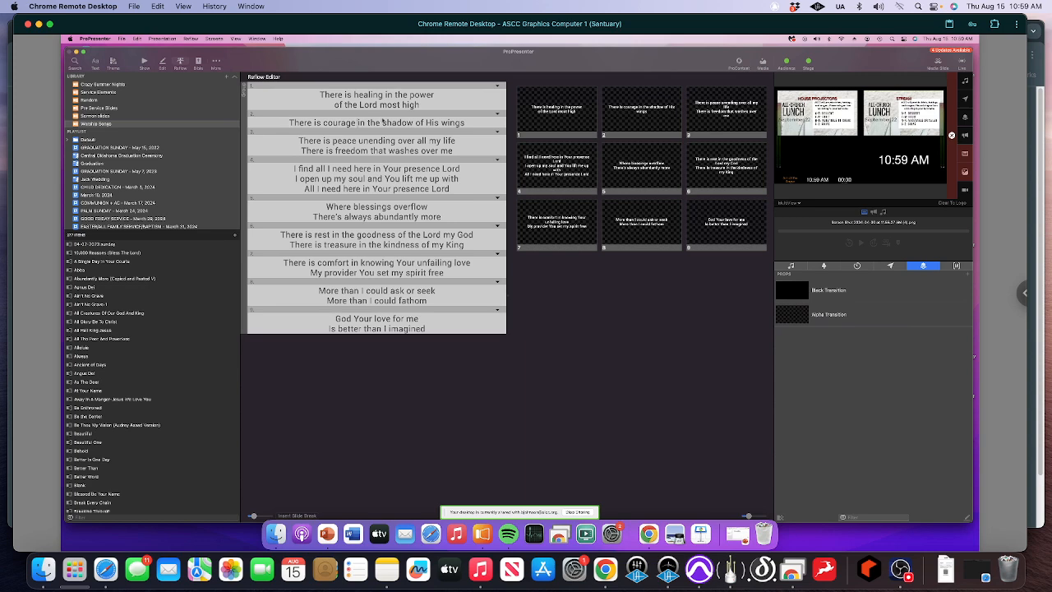
pyautogui.press('Return')
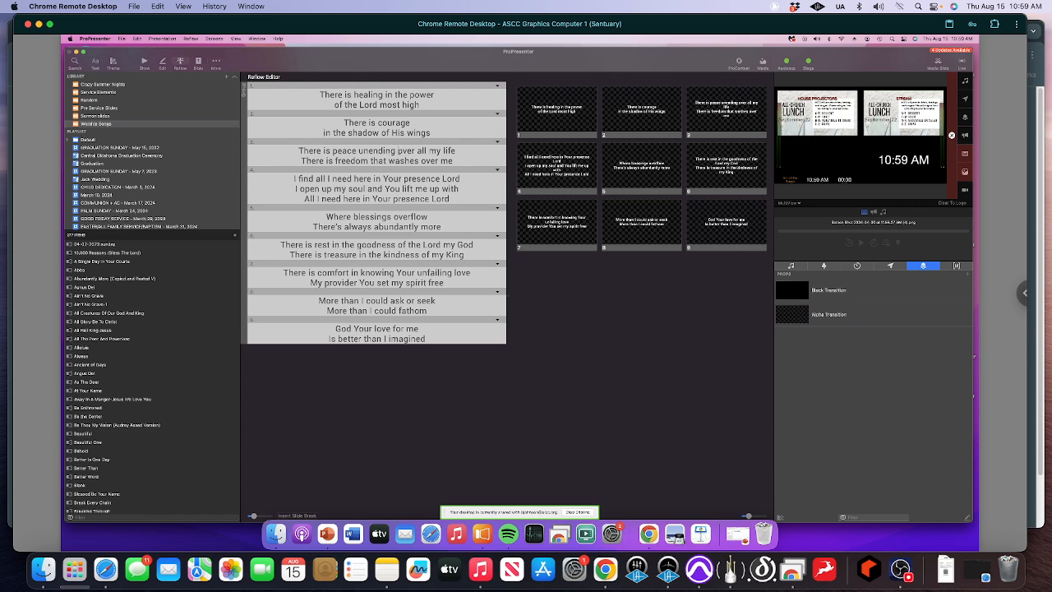
# - Split the third slide into "There is peace unending / over all my life" and "There is freedom / that washes over me"
pyautogui.click(388, 152)
pyautogui.press('Return')
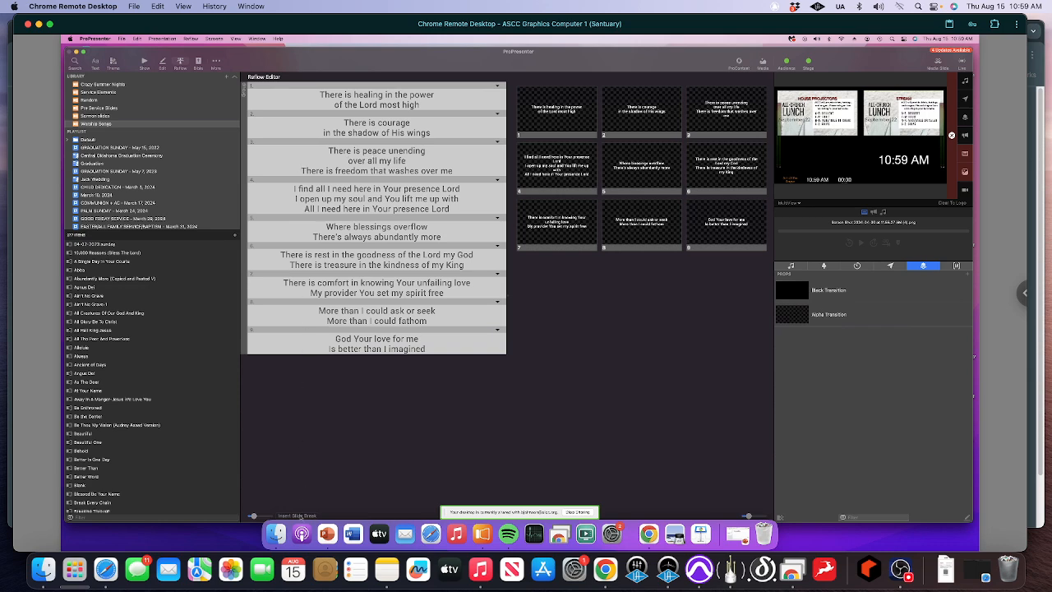
pyautogui.click(298, 516)
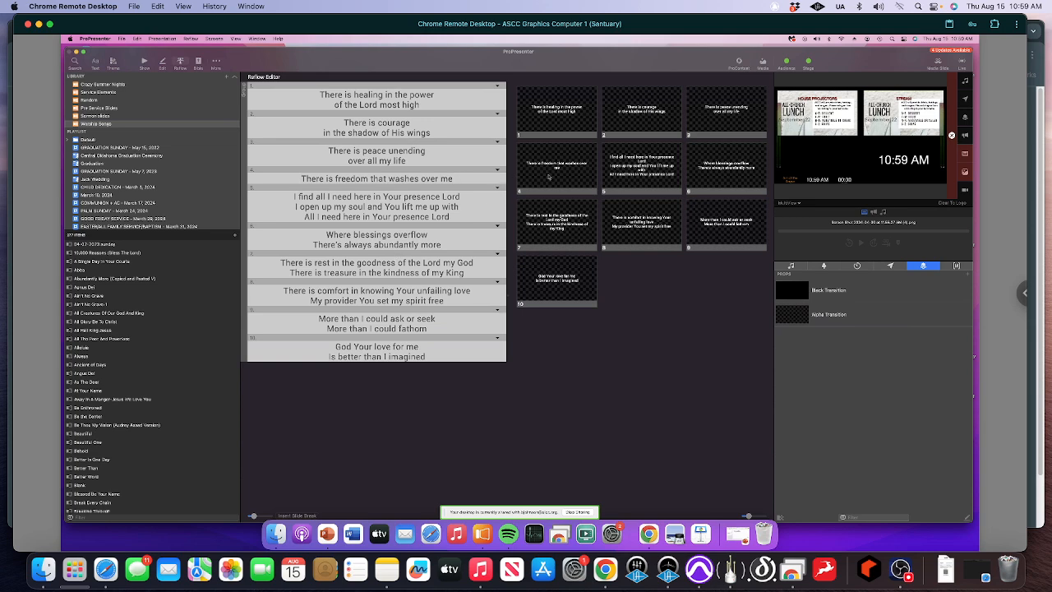
pyautogui.click(372, 178)
pyautogui.press('Return')
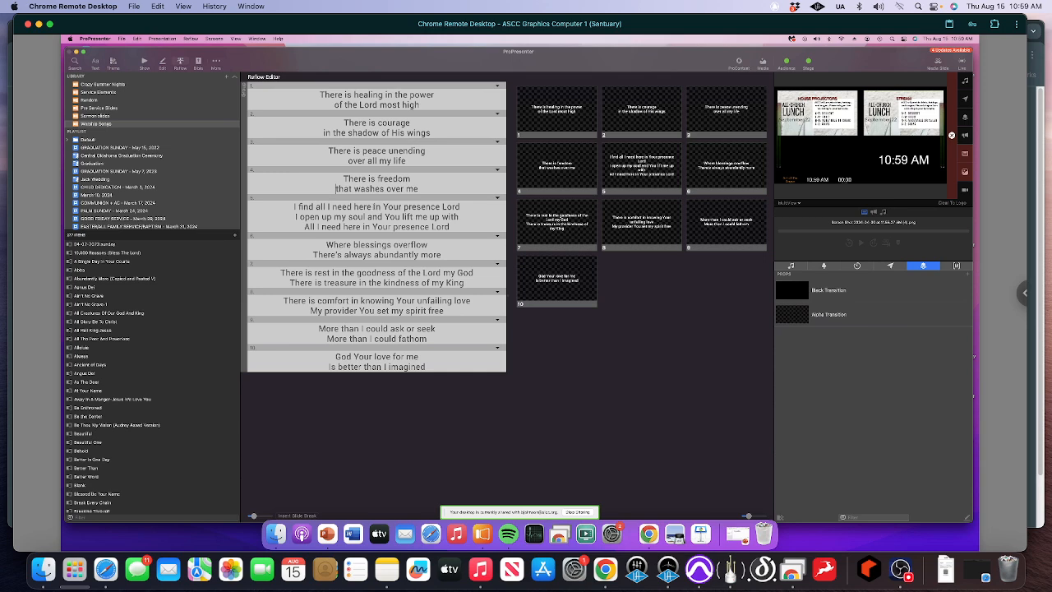
# - Break the fifth slide's lines before "in Your presence Lord" and "You lift me up with", and move its last line to a new slide
pyautogui.press('Return')
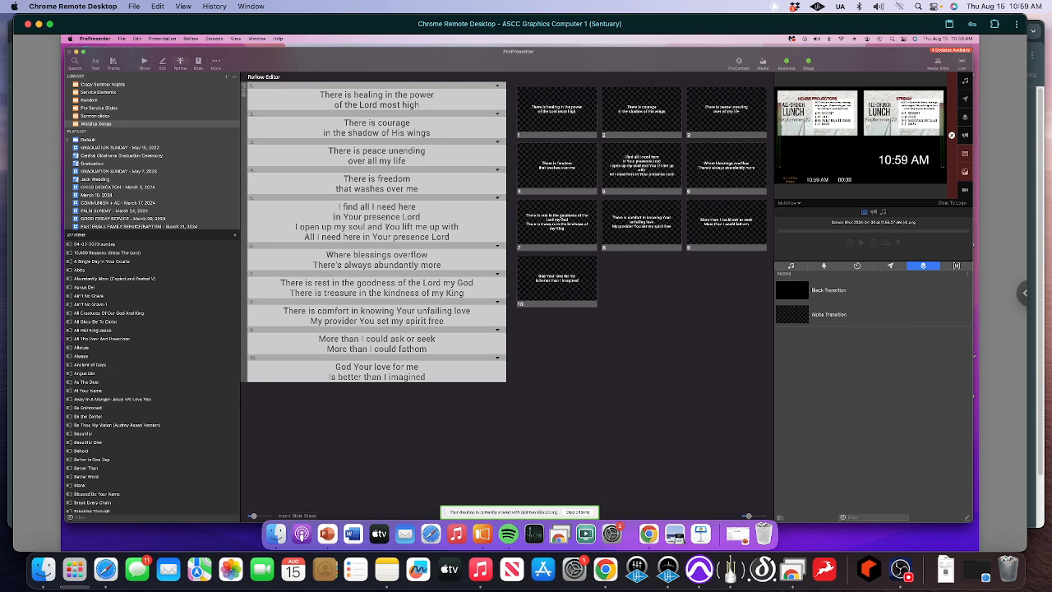
pyautogui.click(414, 226)
pyautogui.press('Return')
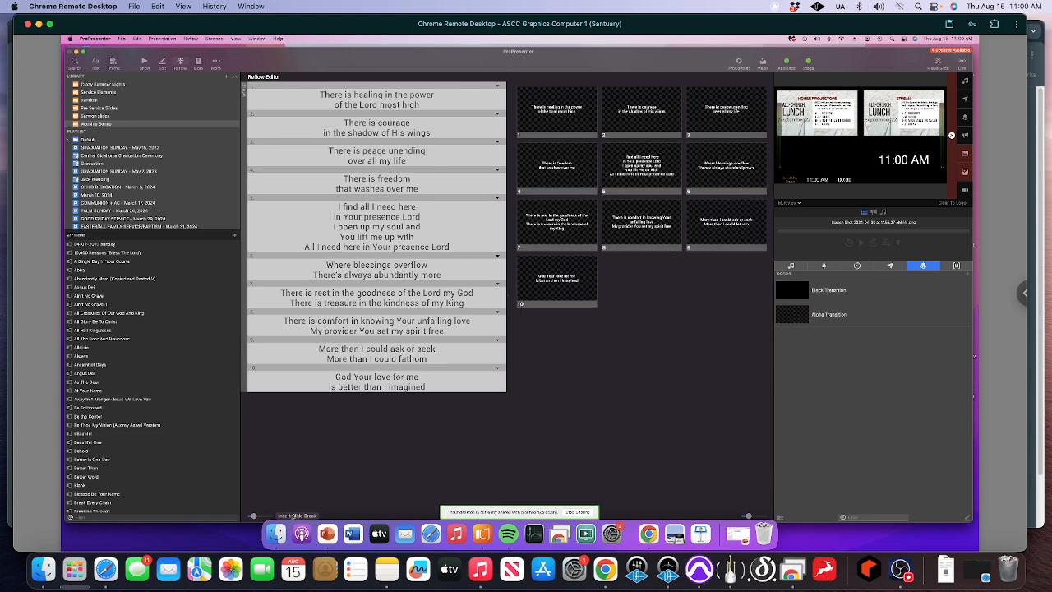
pyautogui.click(297, 516)
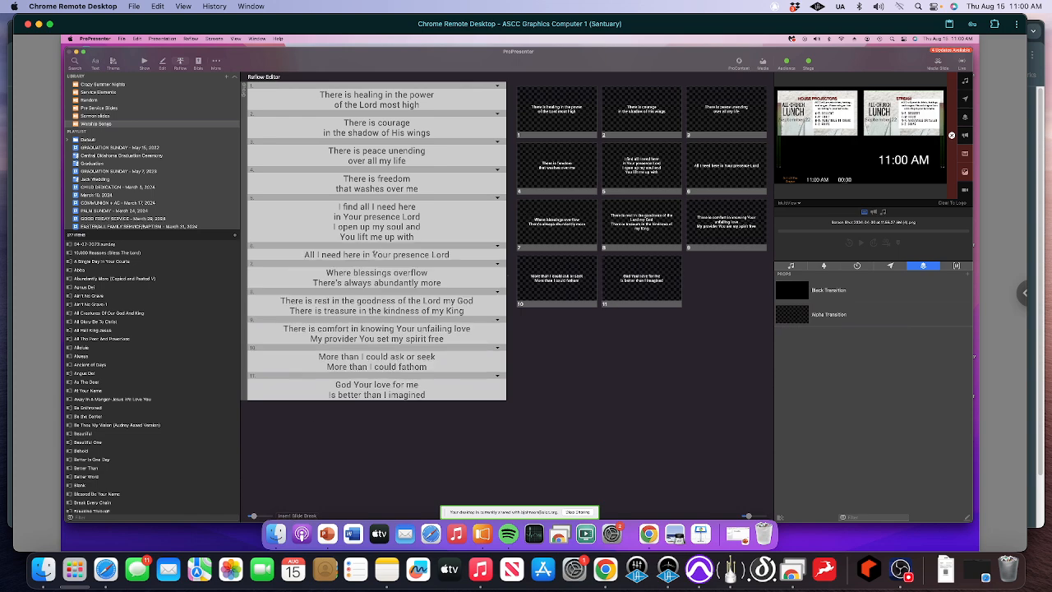
# - Break "All I need here in / Your presence Lord" over two lines and split the fifth slide before "I open up my soul and"
pyautogui.press('Return')
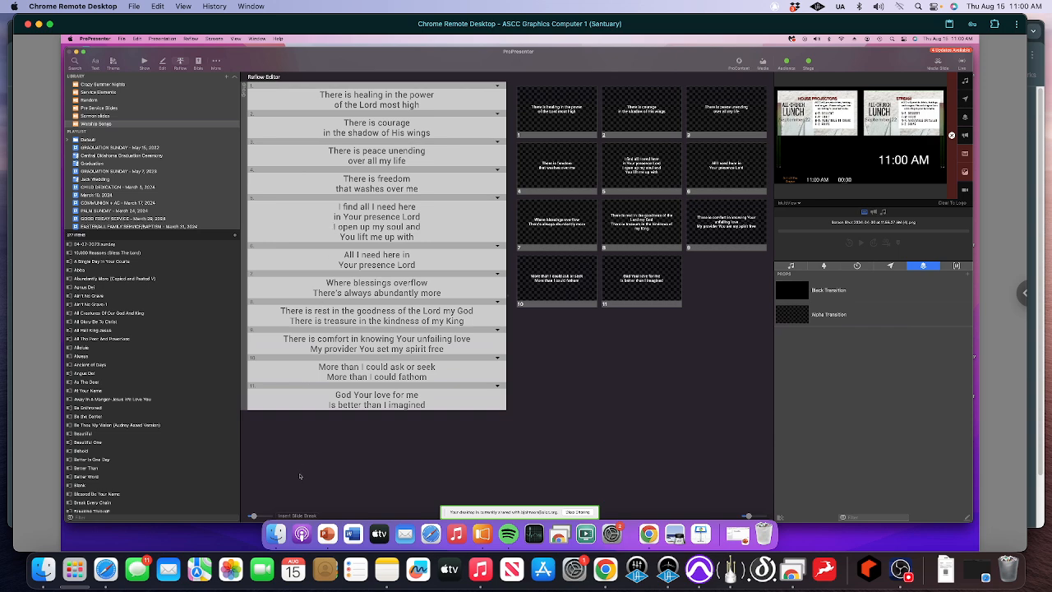
pyautogui.click(298, 515)
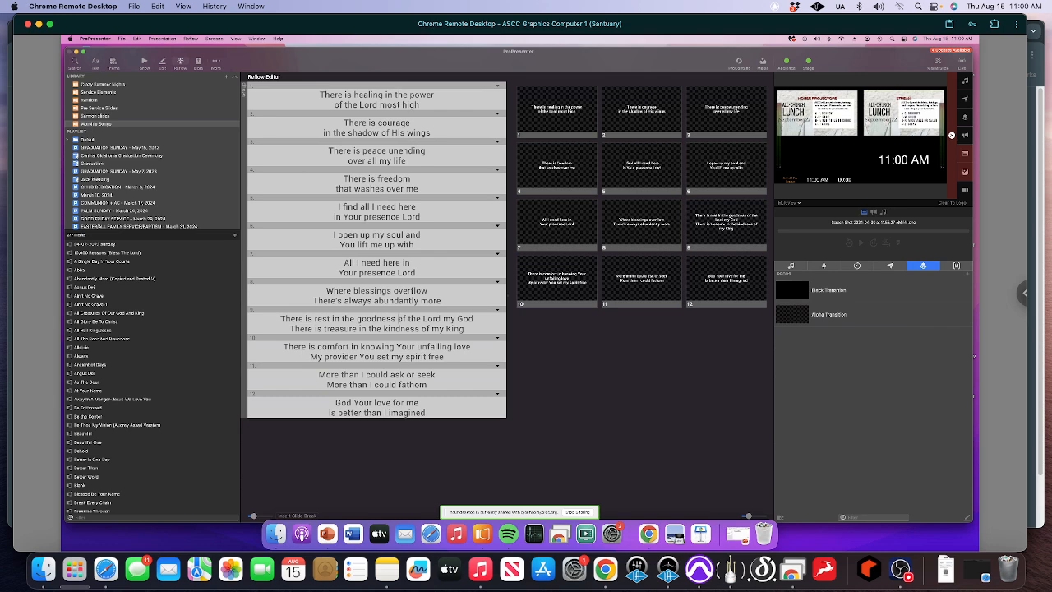
# - Reflow the ninth slide into two: "There is rest in the goodness / of the Lord my God" and "There is treasure / in the kindness of my King"
pyautogui.press('Return')
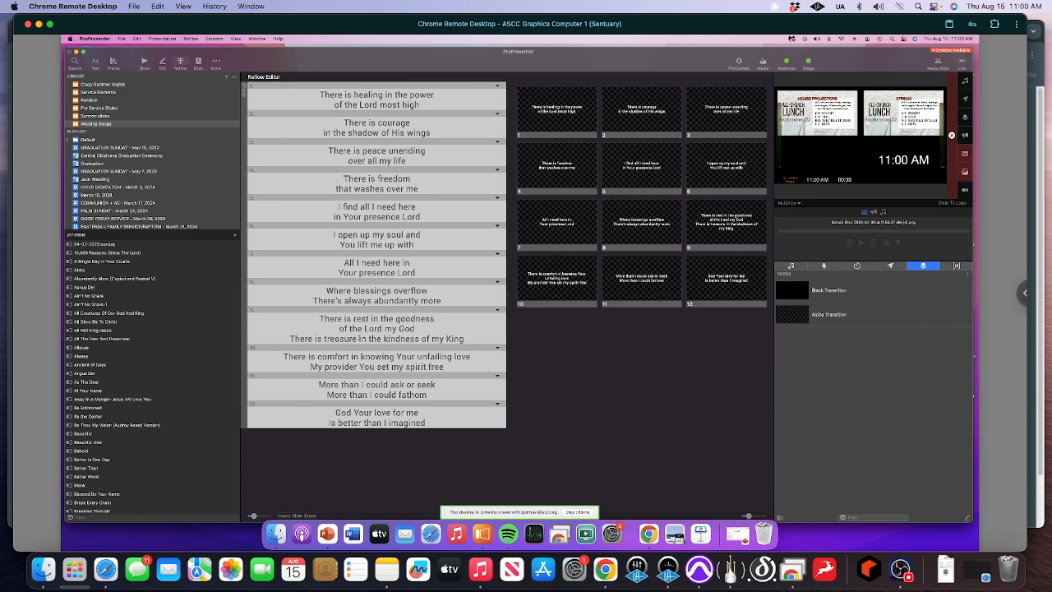
pyautogui.press('Return')
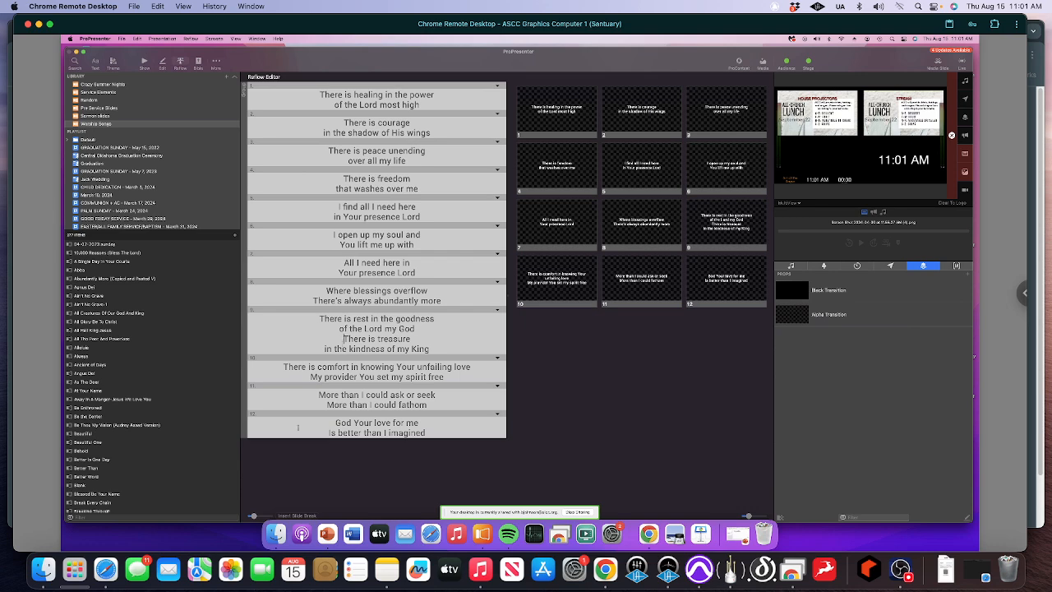
pyautogui.click(297, 515)
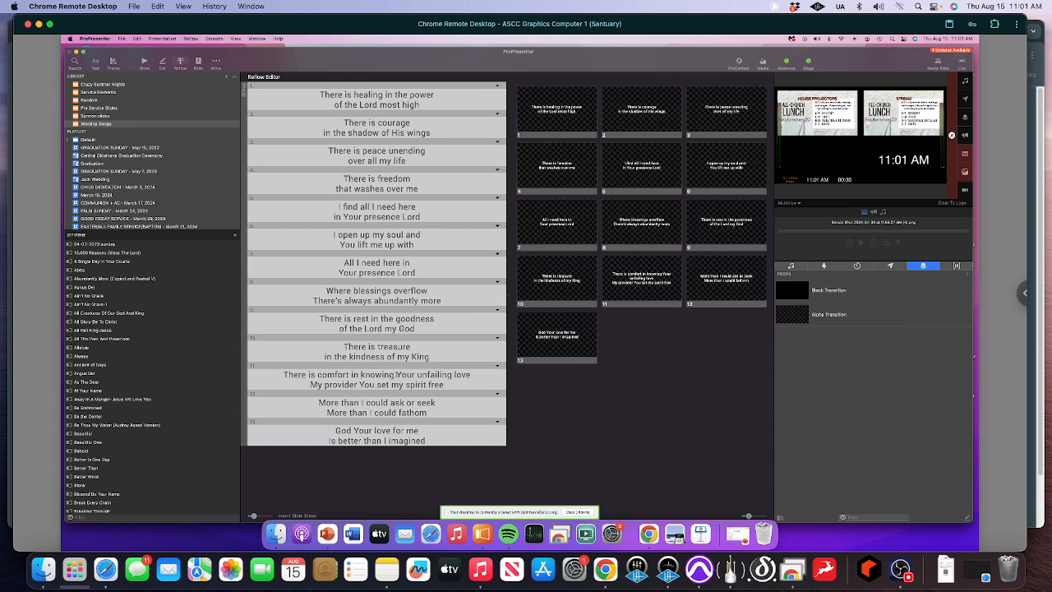
# - Split the eleventh slide into "There is comfort in knowing / Your unfailing love" and "My provider You / set my spirit free"
pyautogui.press('Return')
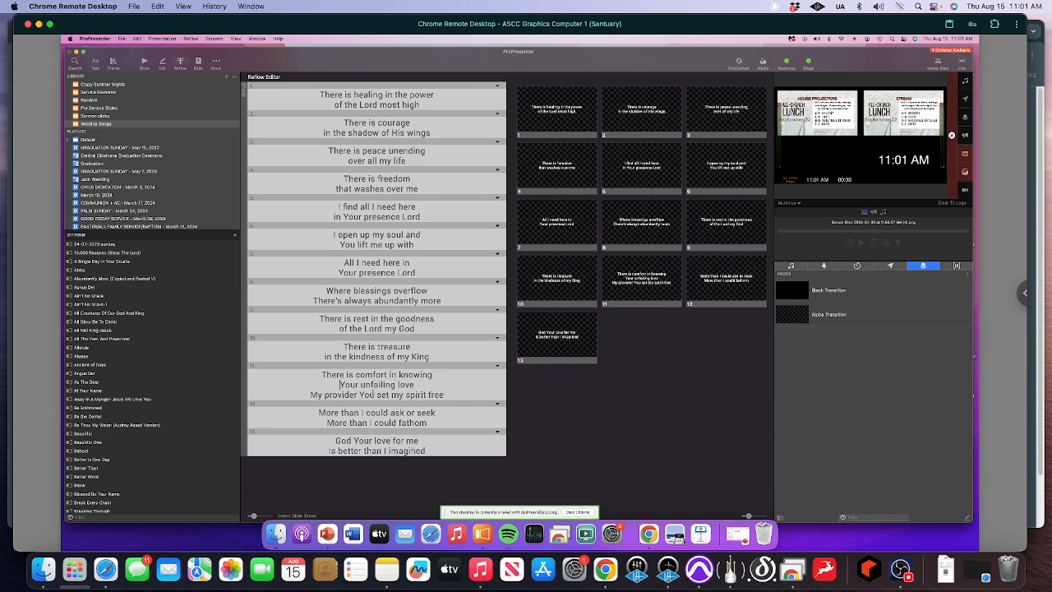
pyautogui.press('Return')
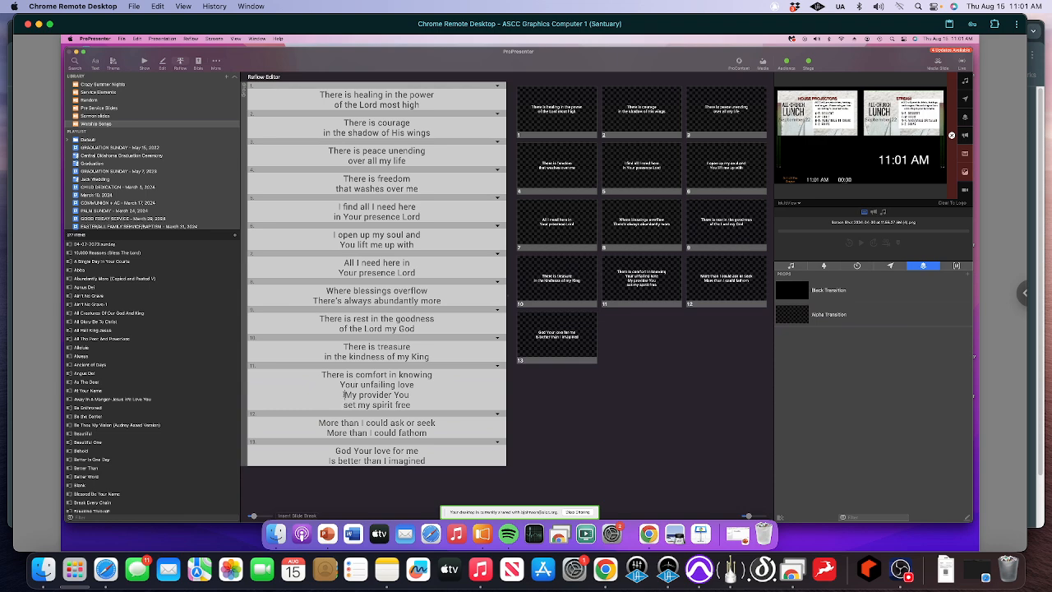
pyautogui.click(298, 516)
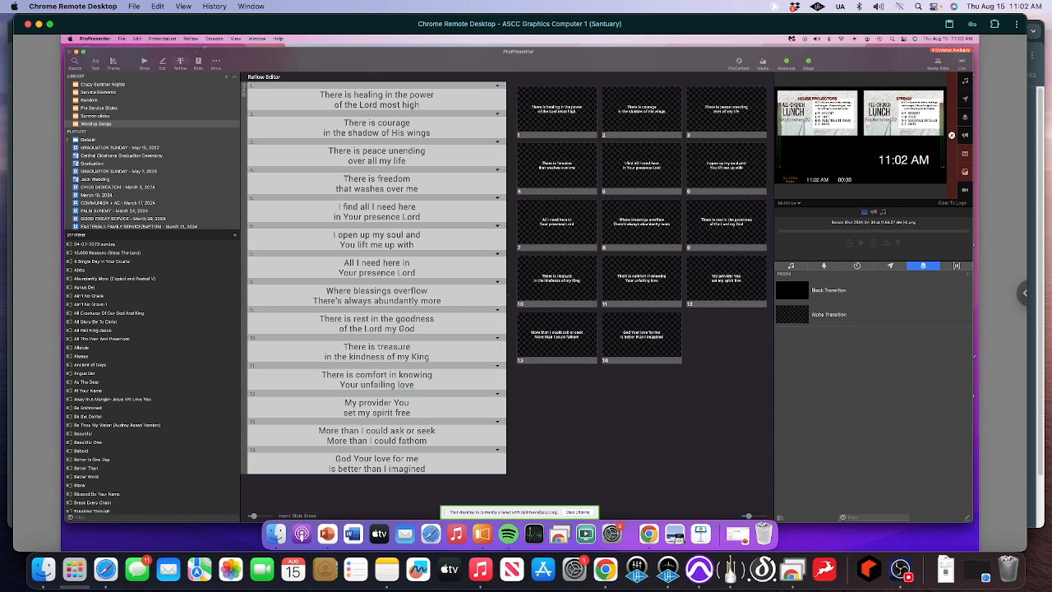
# - Return to the Show view and assign the Verse 1 group starting at the song's first slide
pyautogui.click(144, 62)
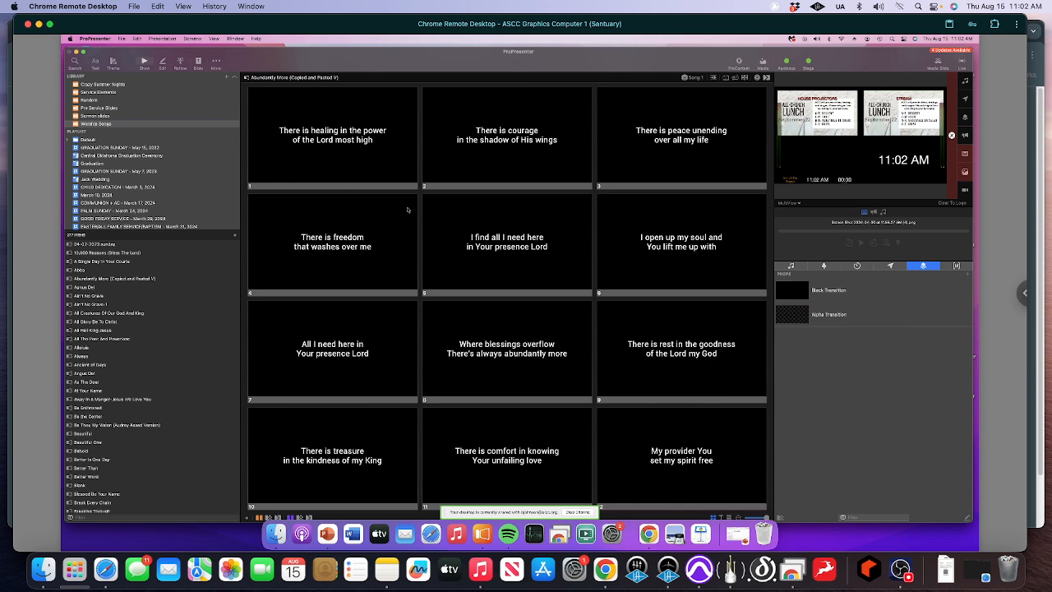
pyautogui.click(330, 131)
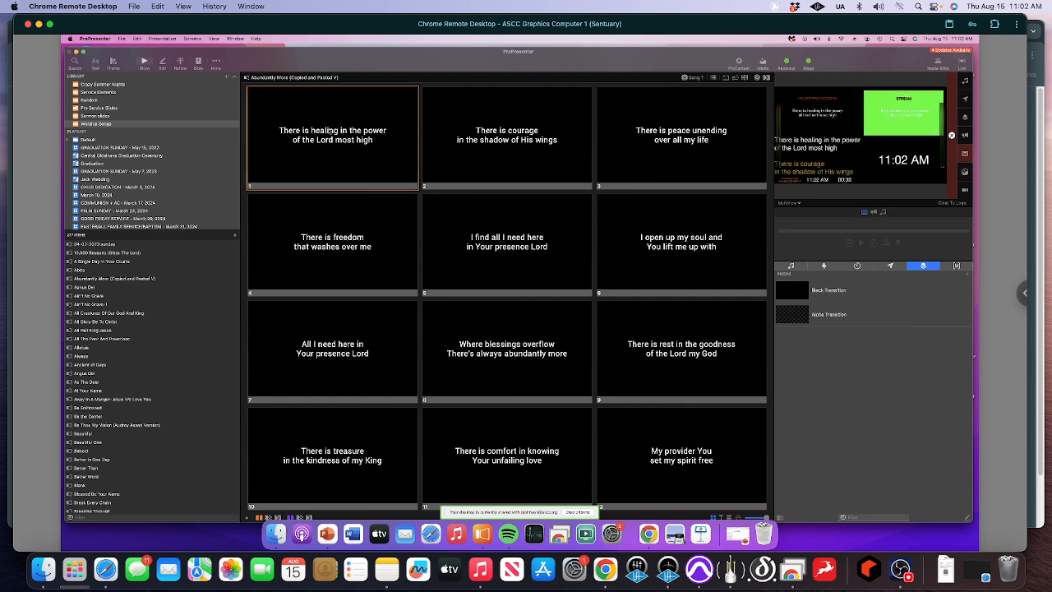
pyautogui.rightClick(329, 131)
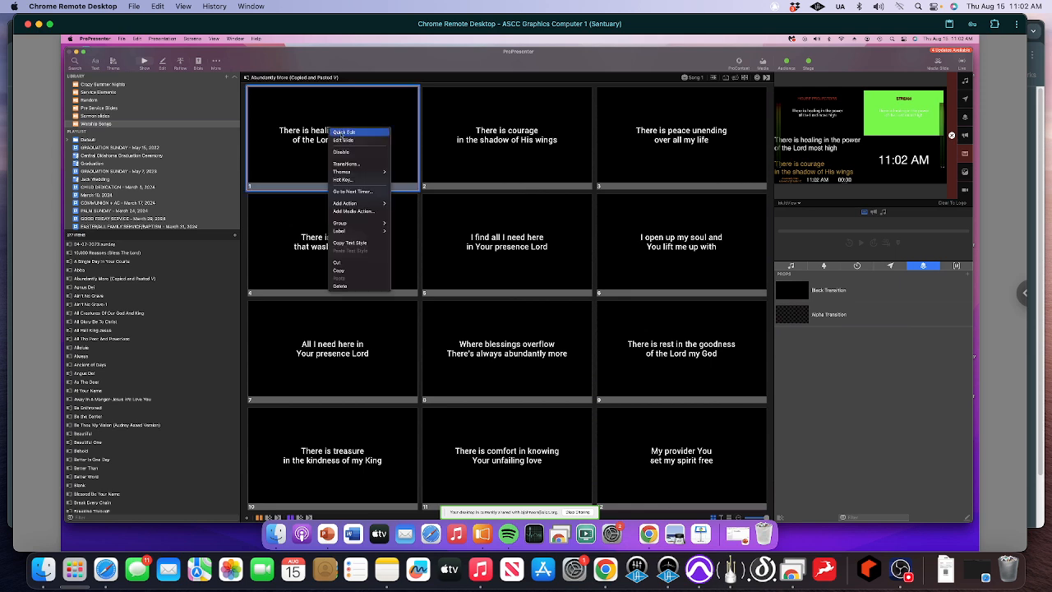
pyautogui.moveTo(352, 225)
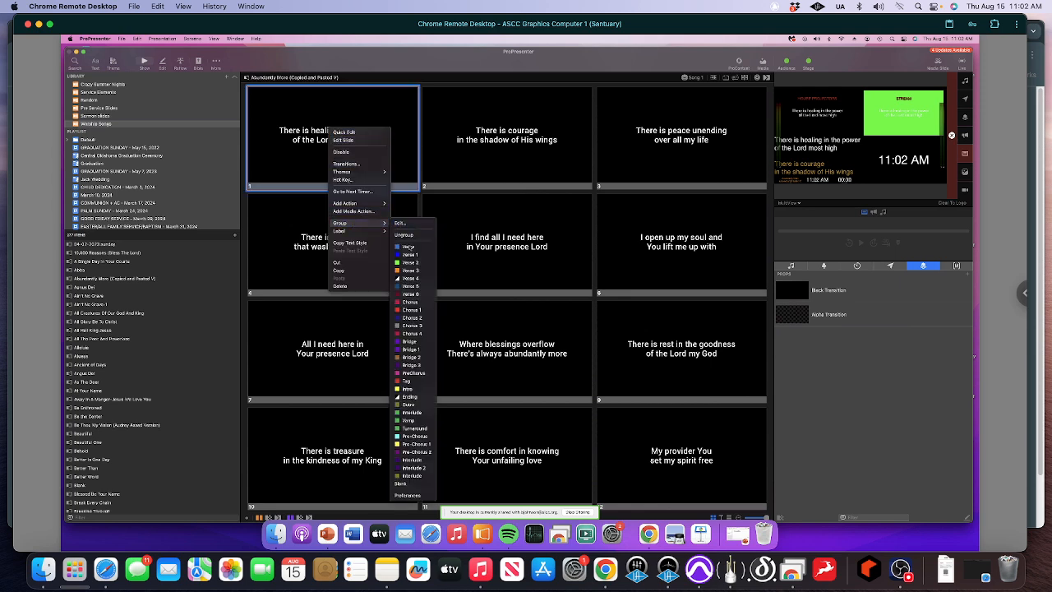
pyautogui.click(411, 255)
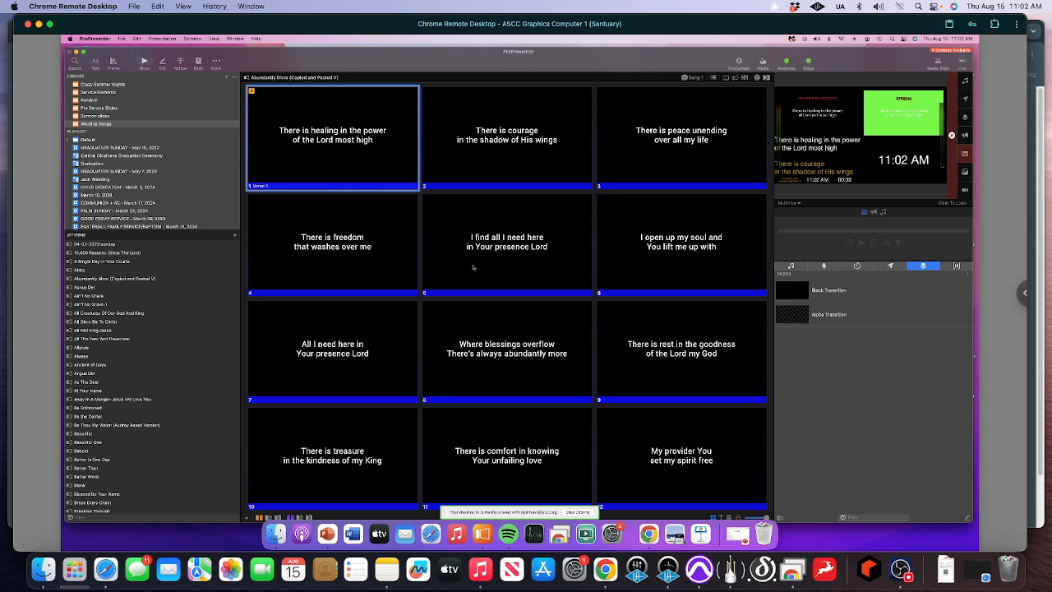
# - Assign the Chorus 1 group starting at the fifth slide, "I find all I need here"
pyautogui.scroll(-1, 473, 267)
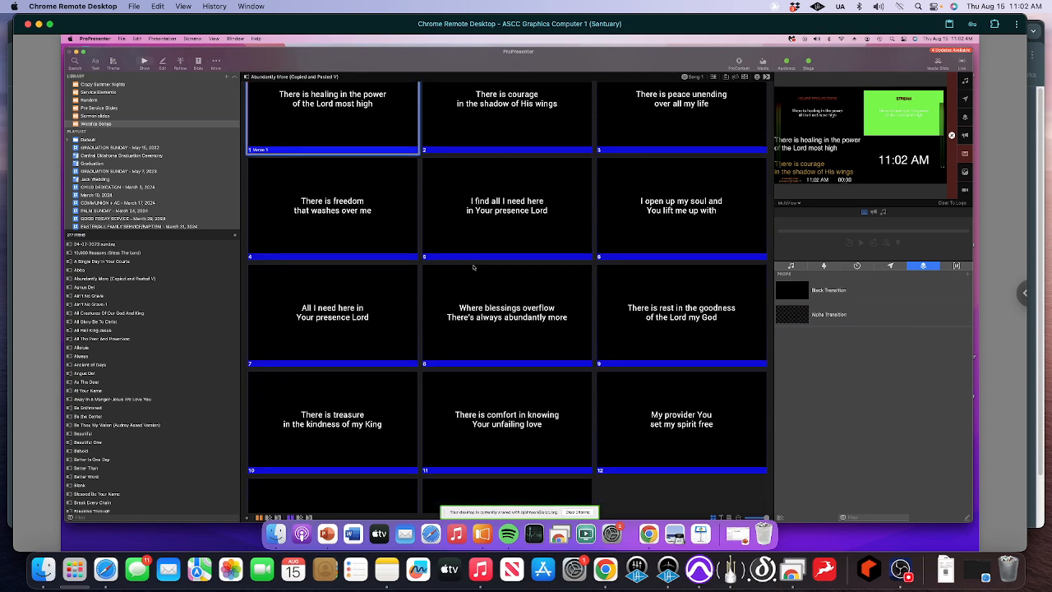
pyautogui.scroll(-1, 474, 268)
pyautogui.scroll(-3, 473, 267)
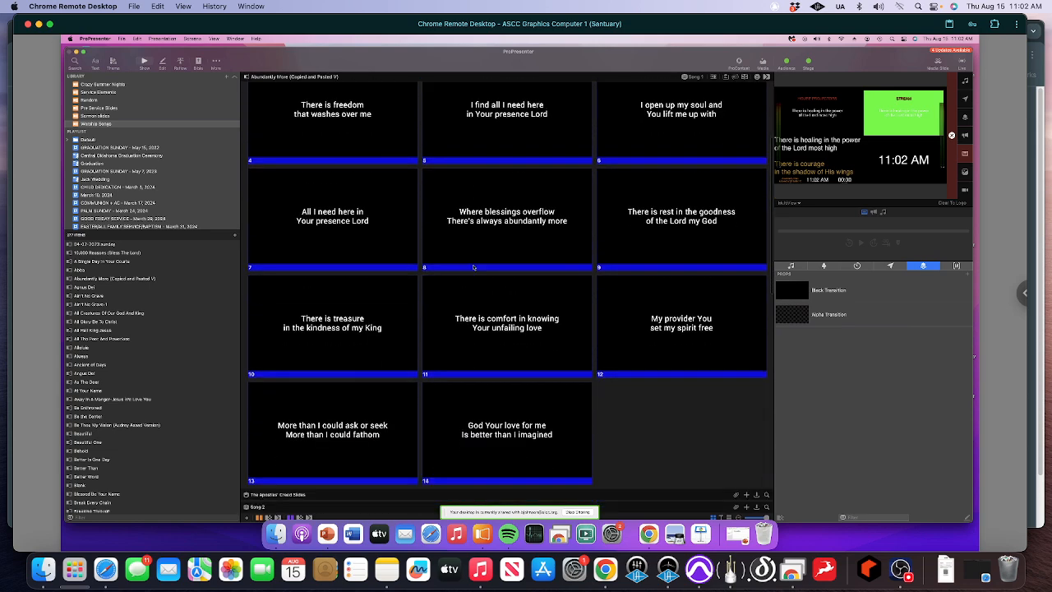
pyautogui.scroll(4, 473, 266)
pyautogui.scroll(2, 472, 265)
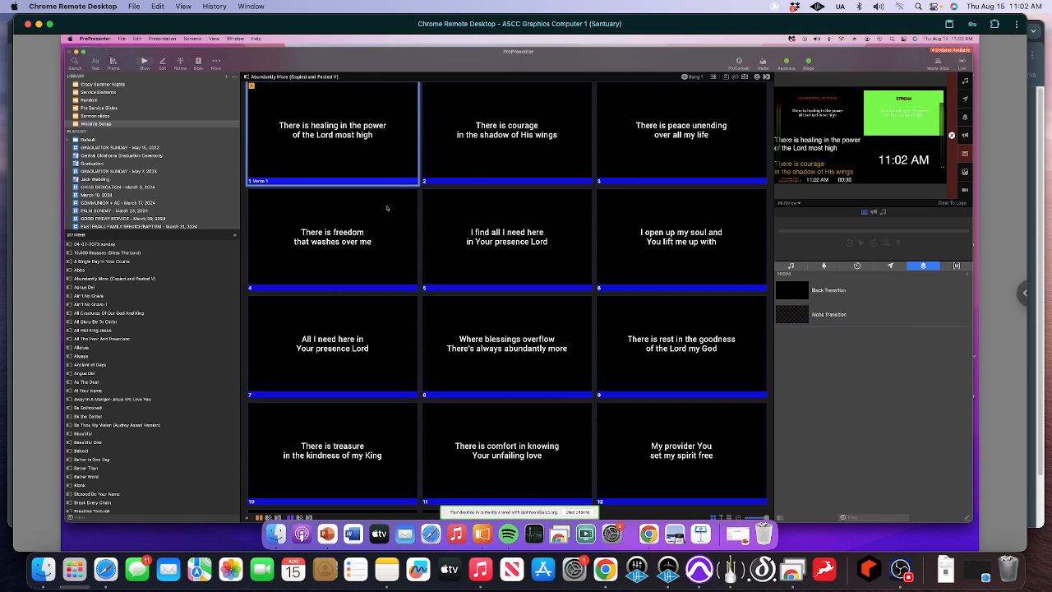
pyautogui.click(467, 255)
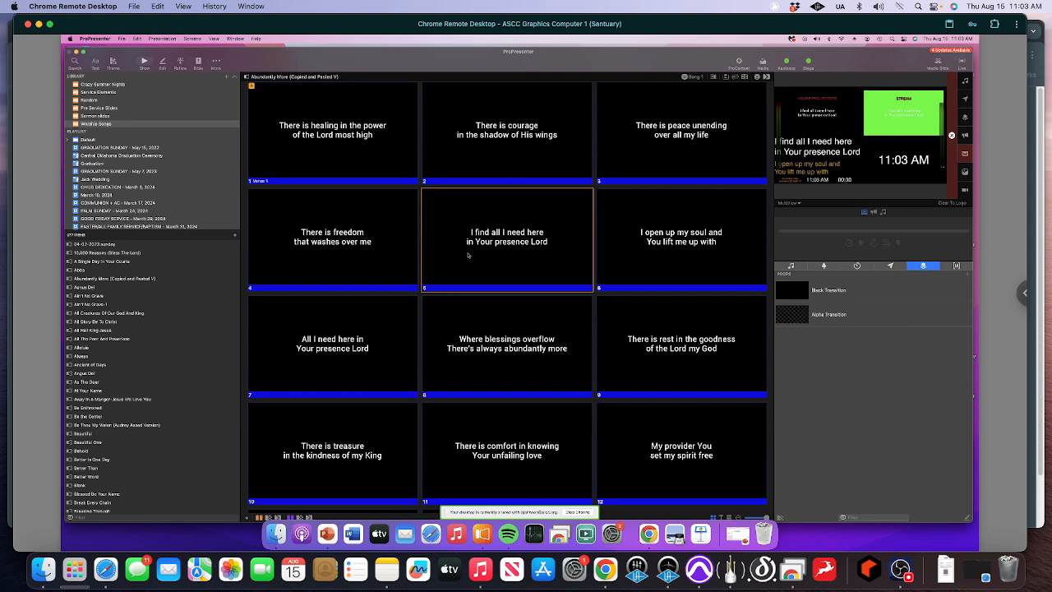
pyautogui.rightClick(468, 255)
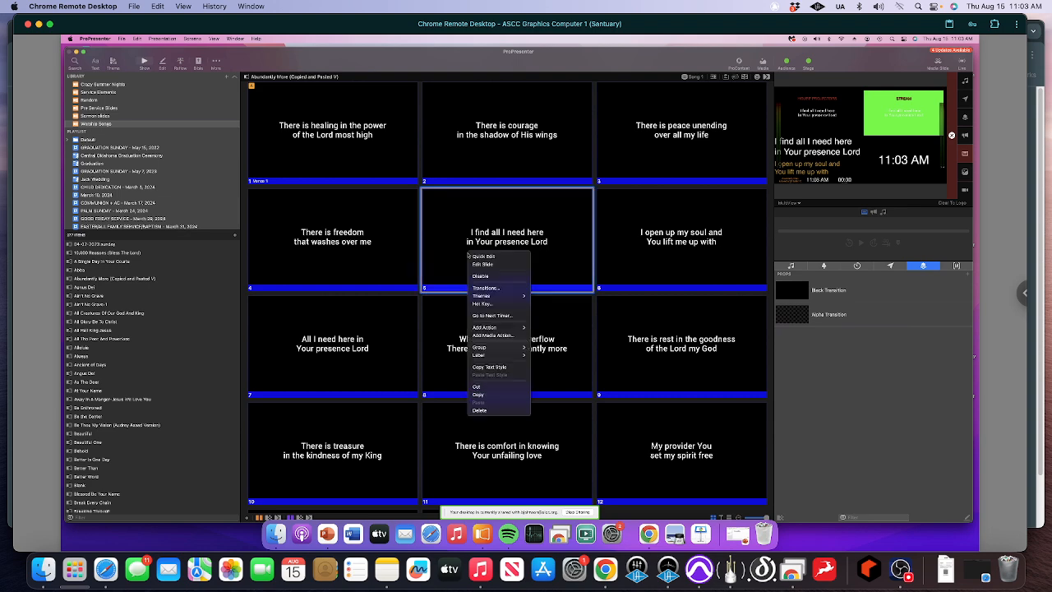
pyautogui.moveTo(495, 350)
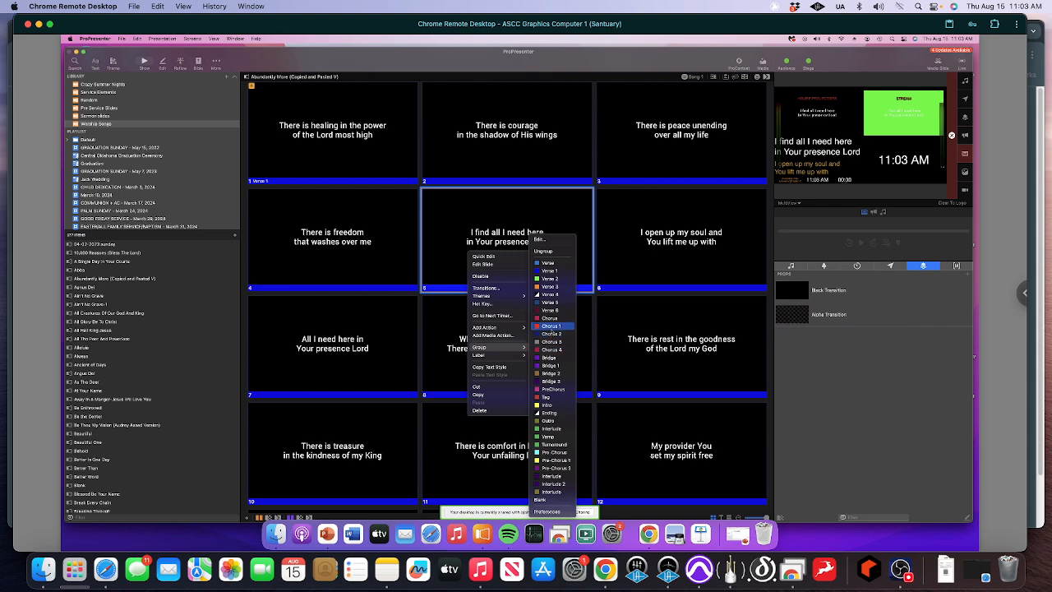
pyautogui.click(552, 326)
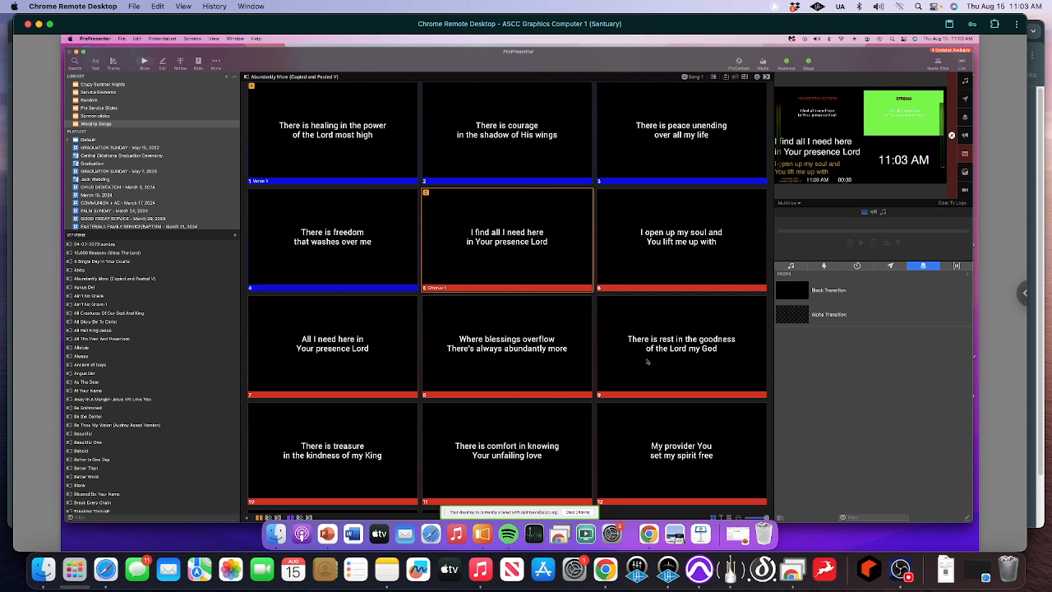
# - Assign the Verse 2 group starting at the ninth slide, "There is rest in the goodness"
pyautogui.click(647, 361)
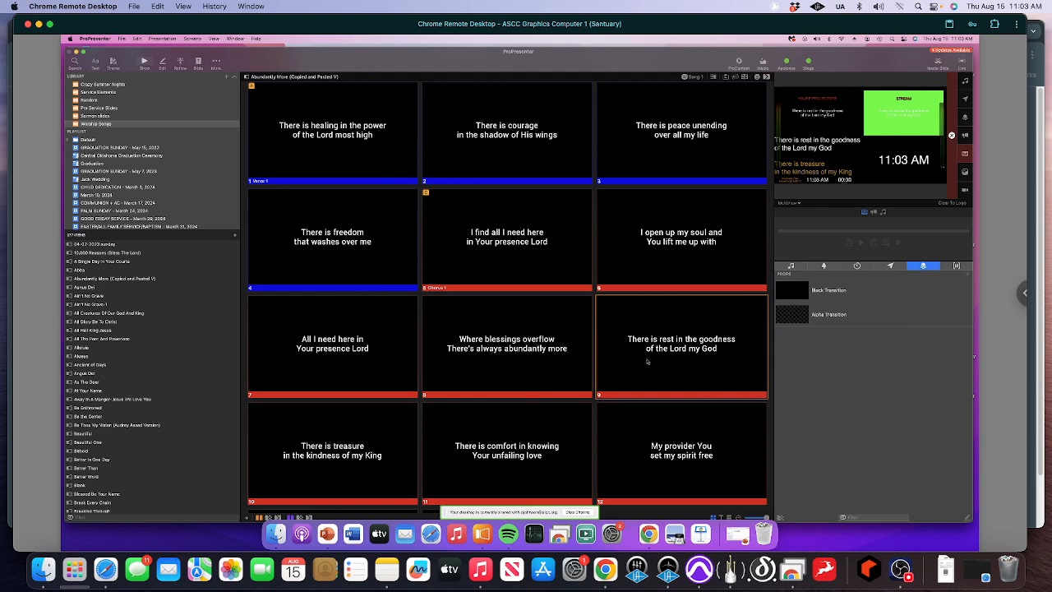
pyautogui.rightClick(647, 361)
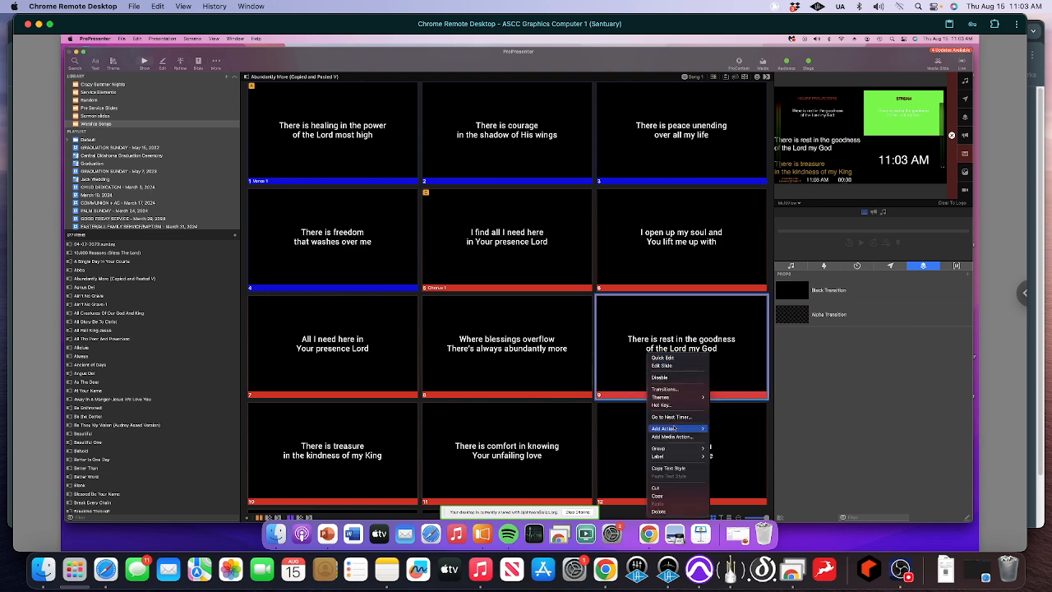
pyautogui.moveTo(674, 448)
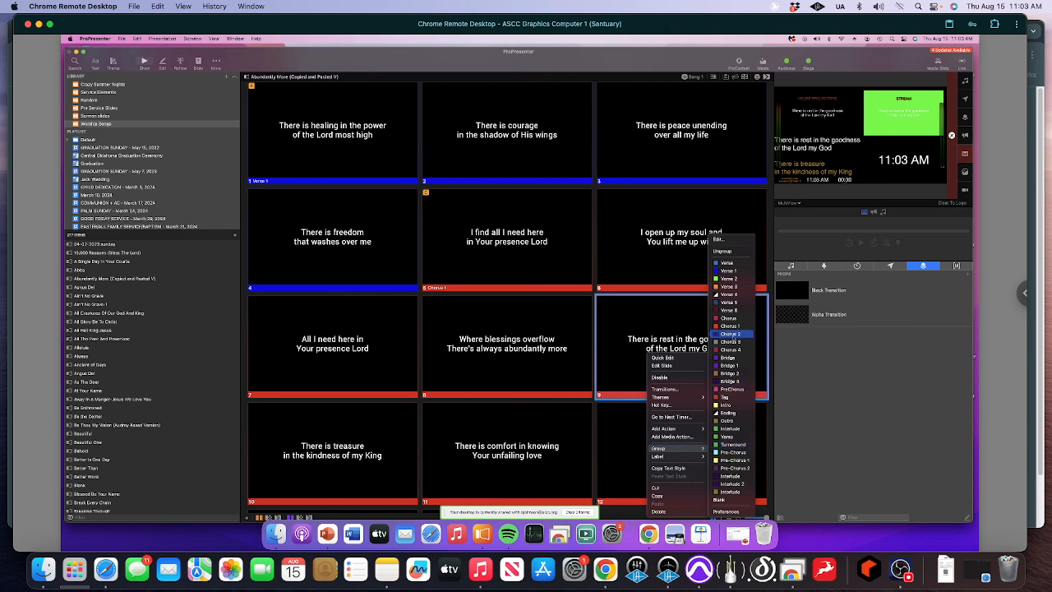
pyautogui.click(730, 286)
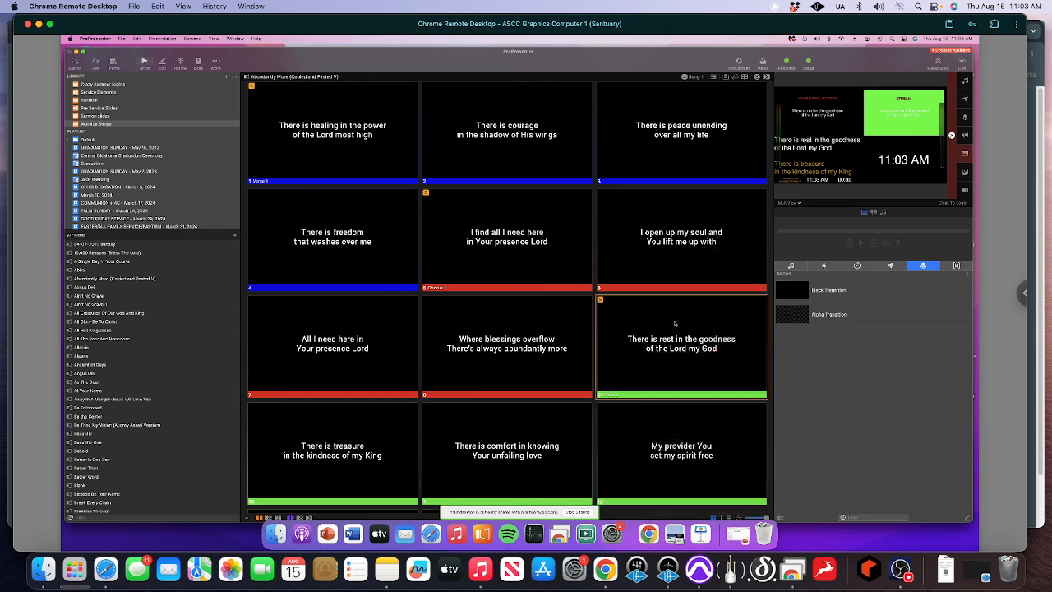
# - Assign the Bridge group starting at the thirteenth slide, "More than I could ask or seek"
pyautogui.scroll(-2, 674, 325)
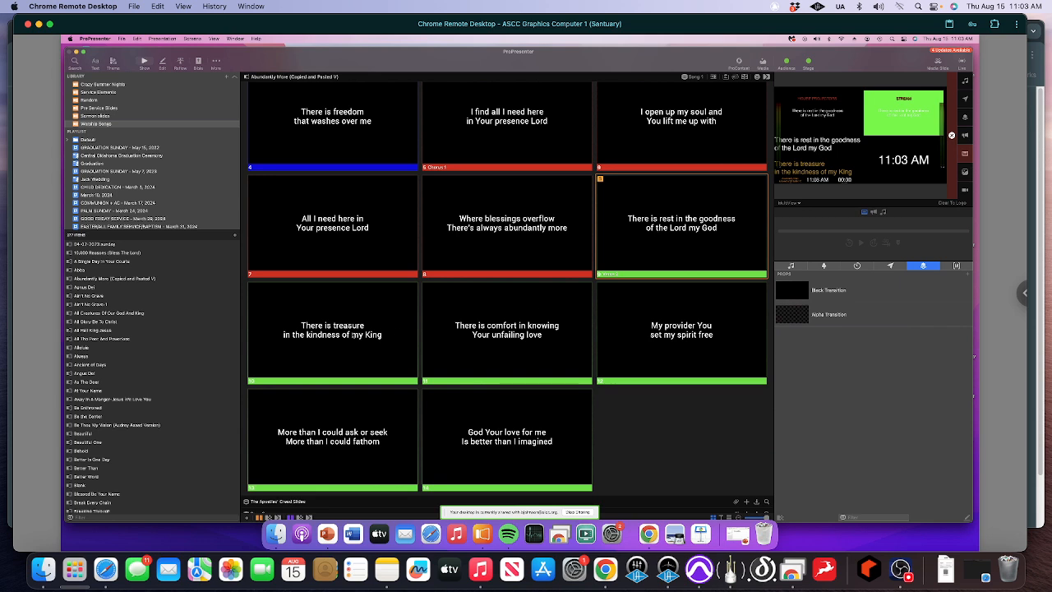
pyautogui.click(341, 473)
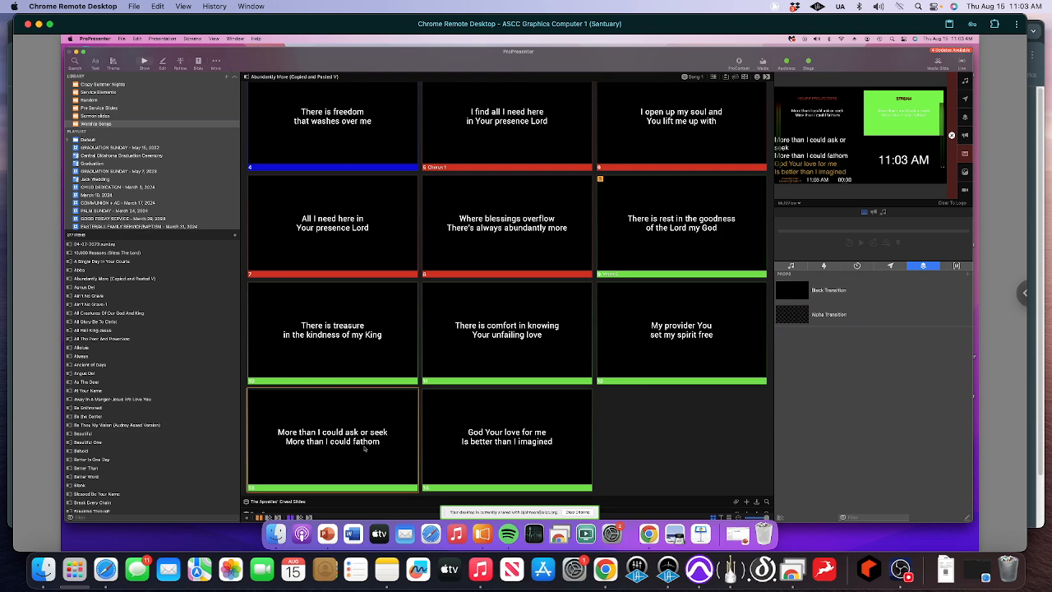
pyautogui.rightClick(365, 448)
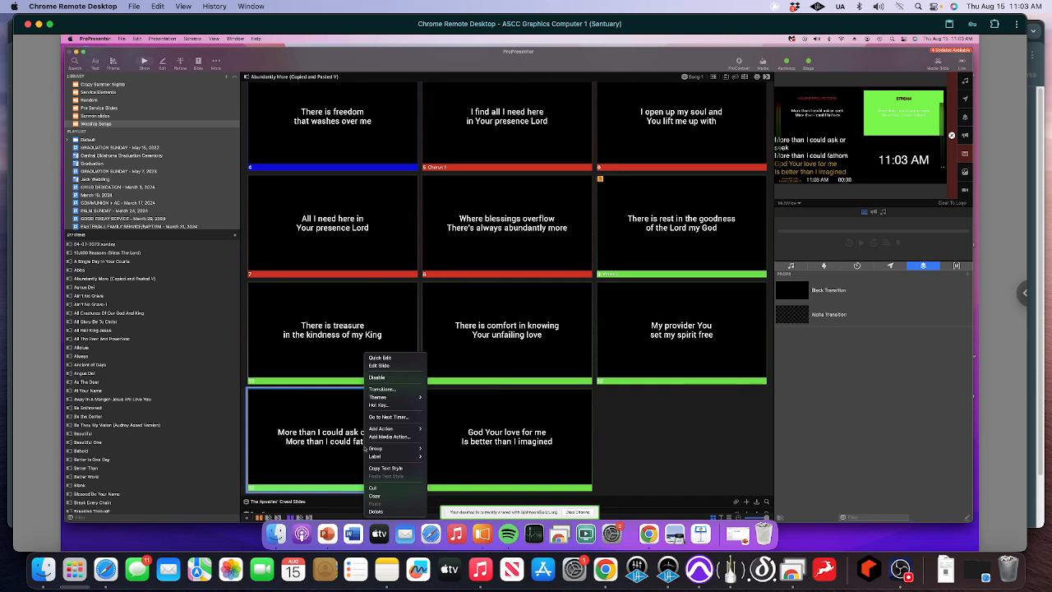
pyautogui.moveTo(375, 449)
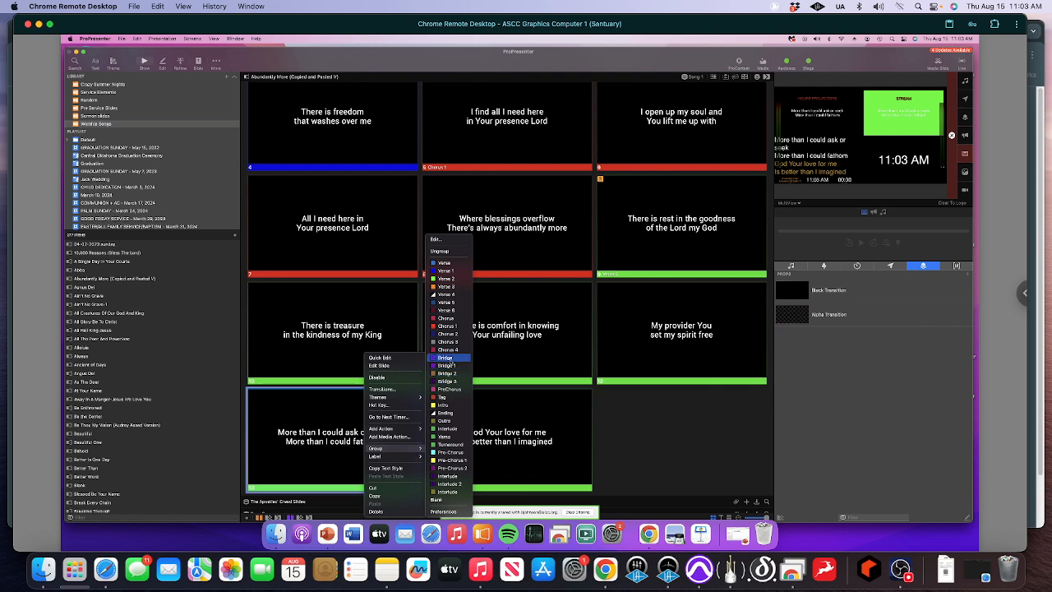
pyautogui.click(445, 358)
# - Review the group labels and lyrics across all slides of "Abundantly More", from the first verse to the bridge
pyautogui.scroll(4, 470, 349)
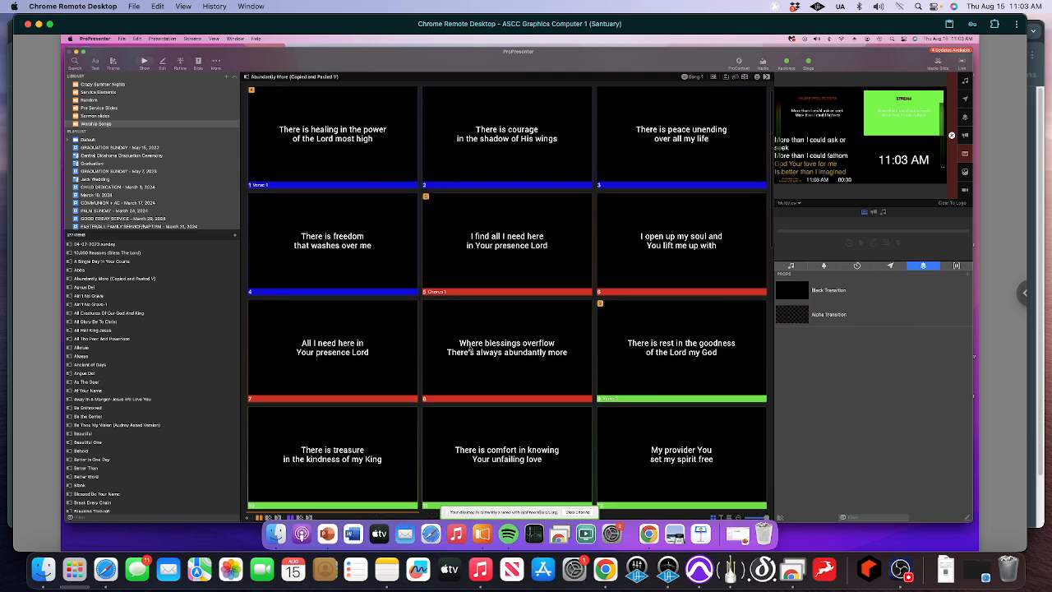
pyautogui.scroll(2, 420, 248)
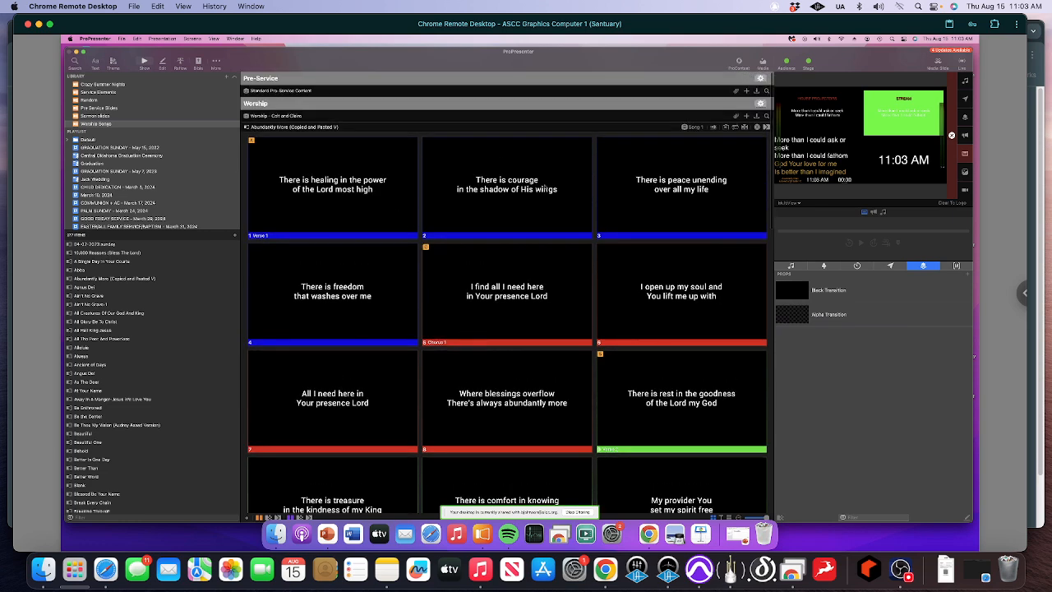
pyautogui.scroll(-5, 474, 389)
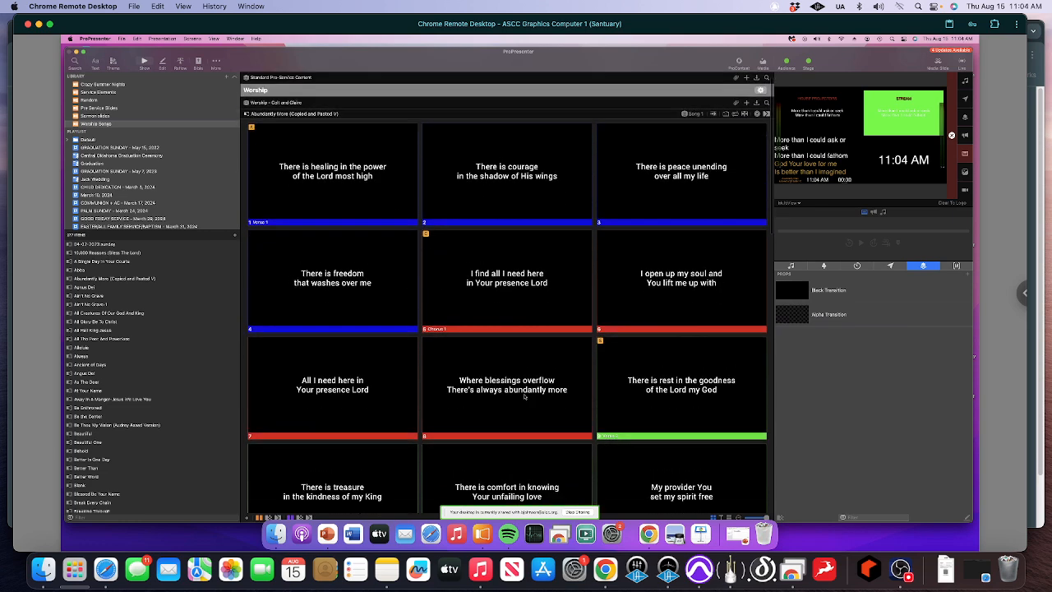
pyautogui.scroll(-1, 423, 449)
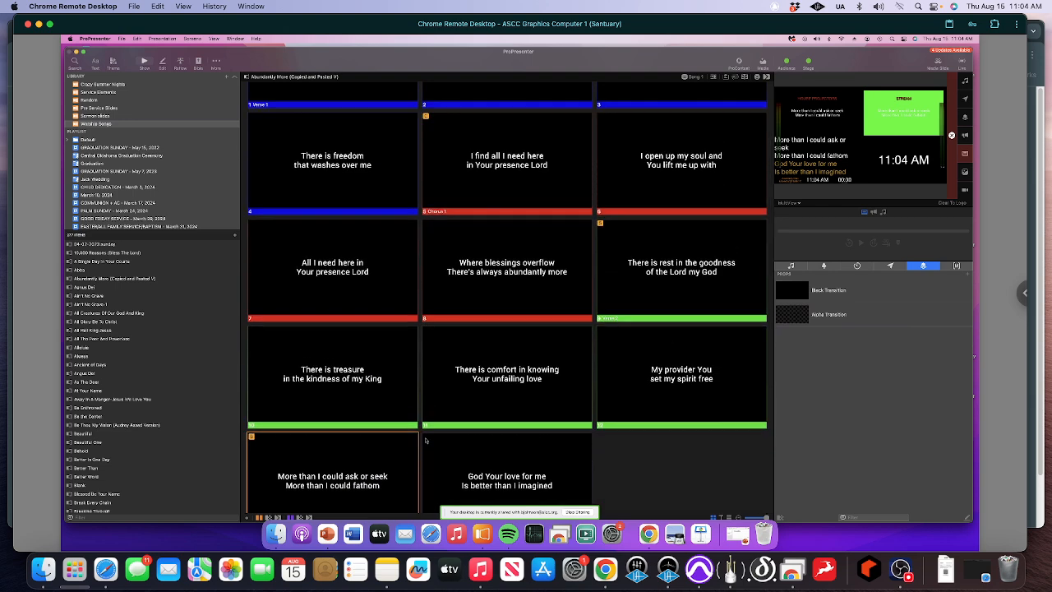
pyautogui.scroll(-2, 425, 441)
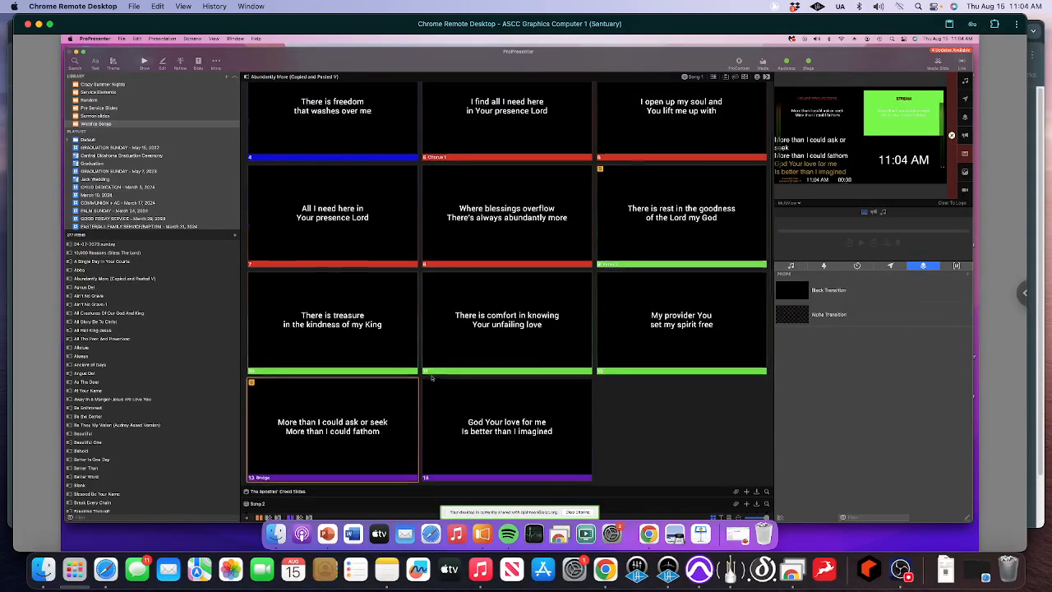
pyautogui.scroll(6, 429, 395)
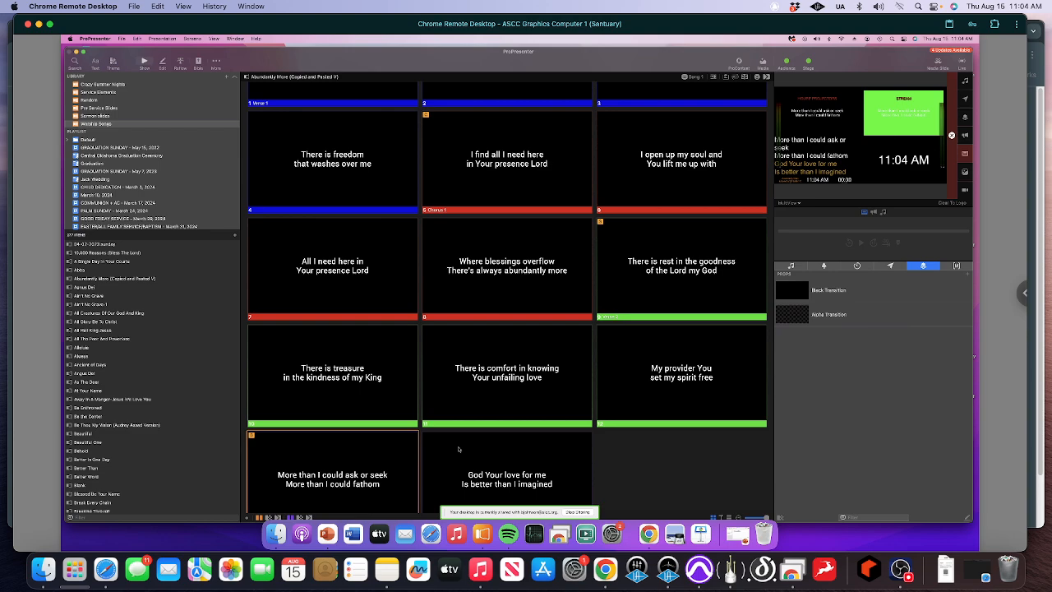
pyautogui.scroll(-5, 458, 450)
pyautogui.scroll(5, 463, 436)
pyautogui.scroll(-2, 463, 437)
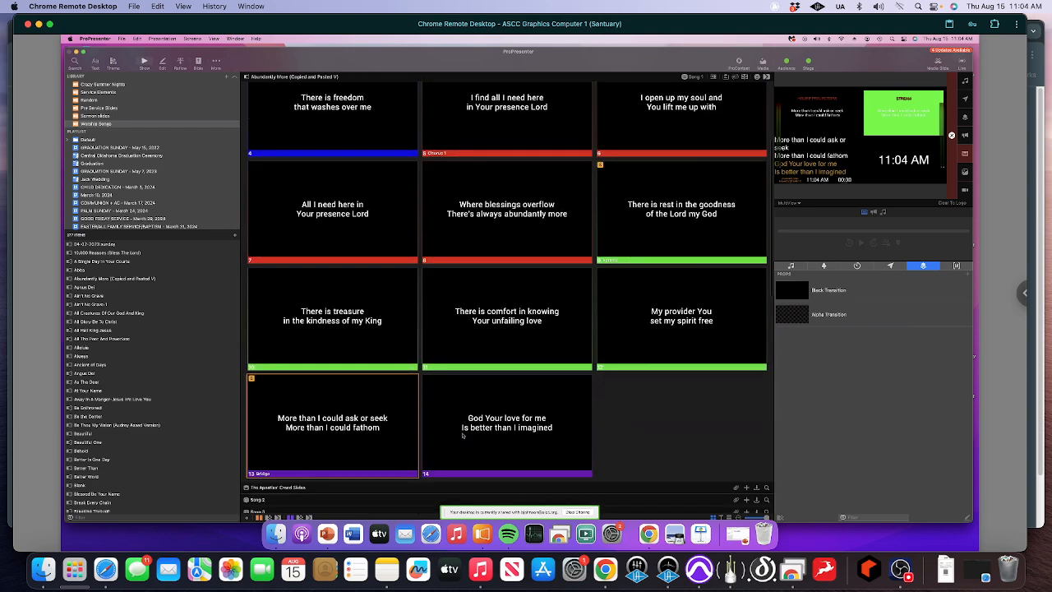
# - Add a new blank slide after "God Your love for me" and assign it to the Blank group
pyautogui.click(463, 437)
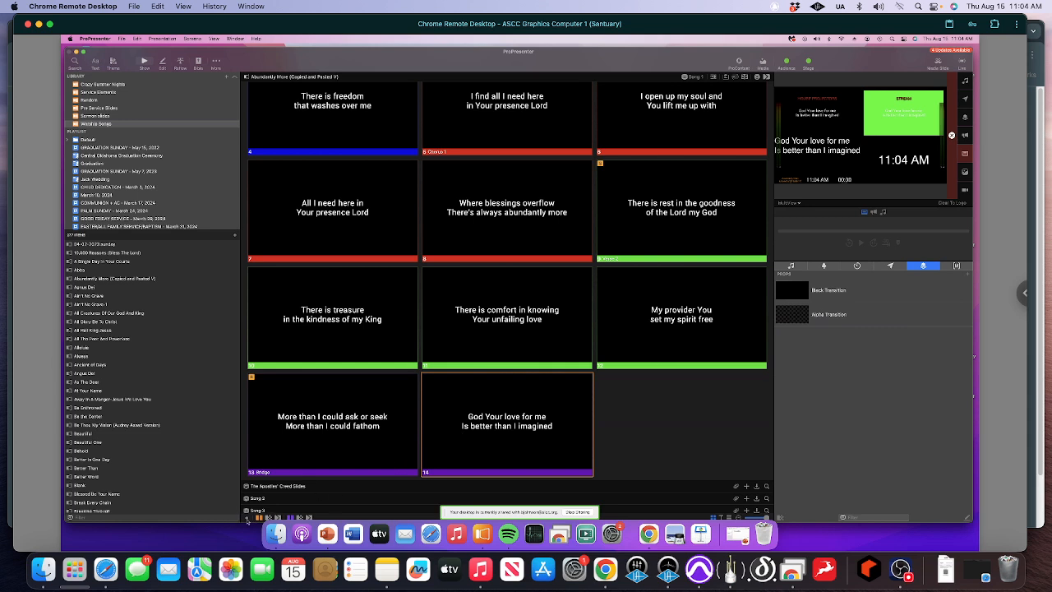
pyautogui.click(248, 519)
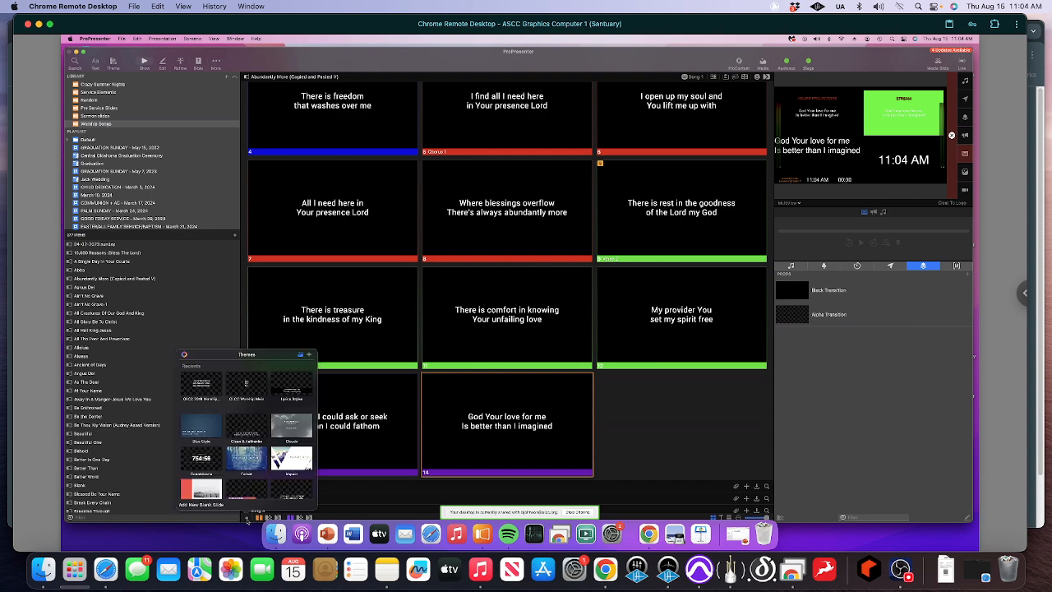
pyautogui.click(201, 505)
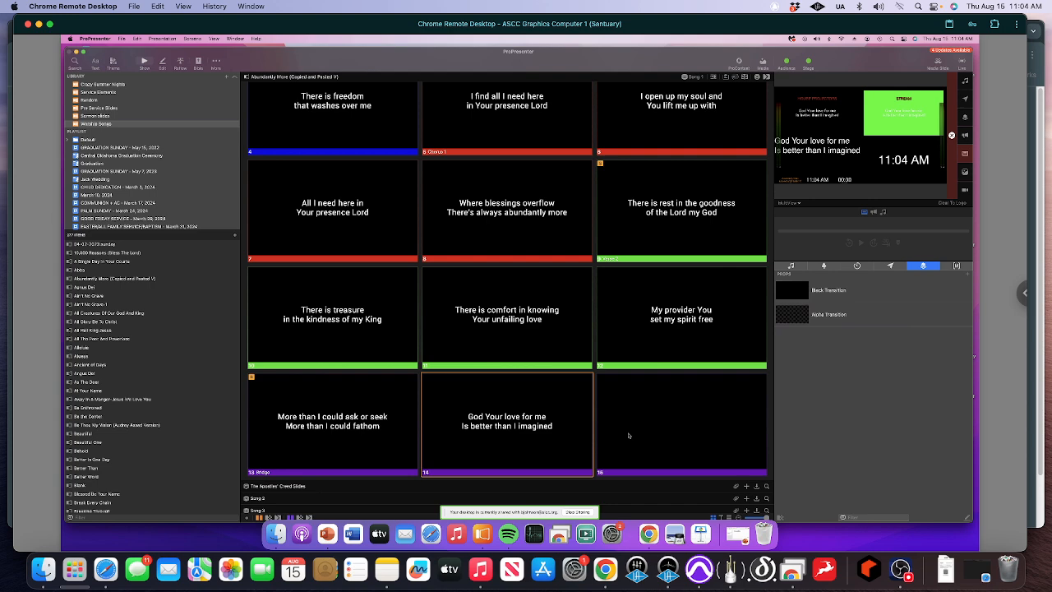
pyautogui.click(628, 435)
pyautogui.rightClick(628, 436)
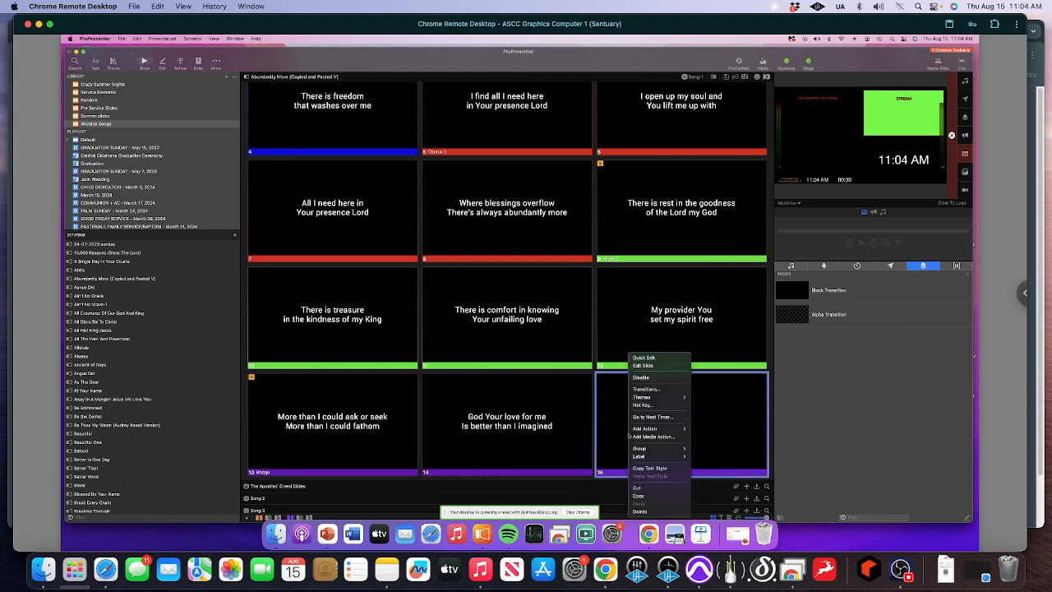
pyautogui.moveTo(669, 449)
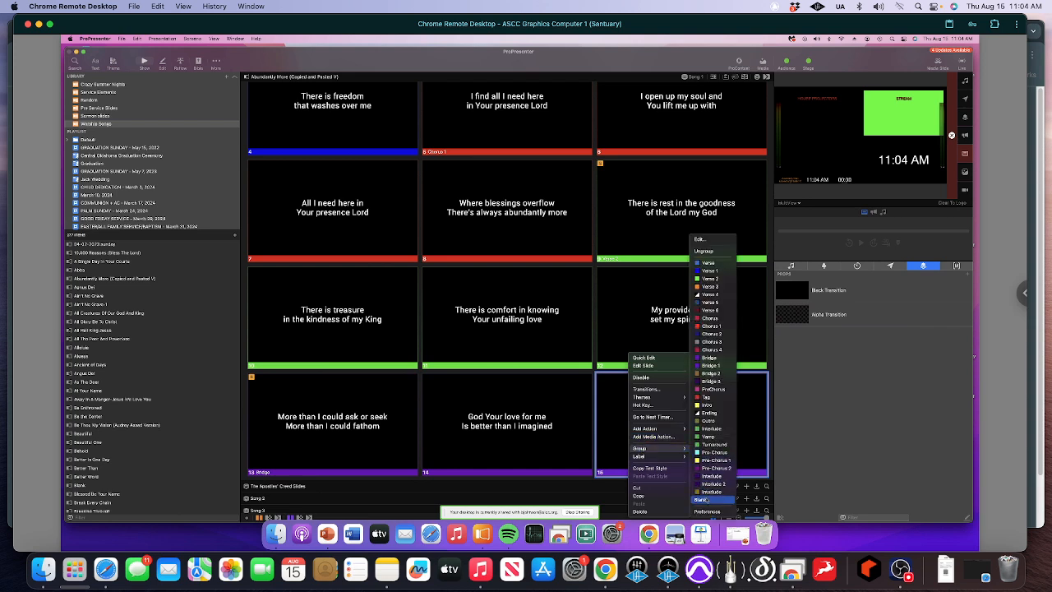
pyautogui.click(701, 500)
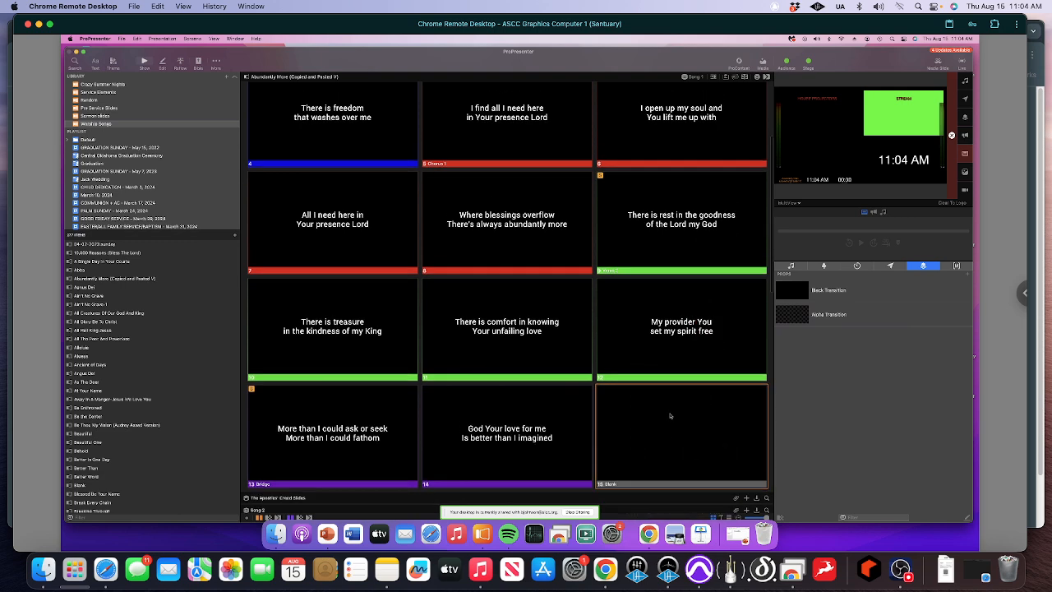
# - Create a new arrangement of "Abundantly More" named "August 18, 2024"
pyautogui.scroll(4, 670, 416)
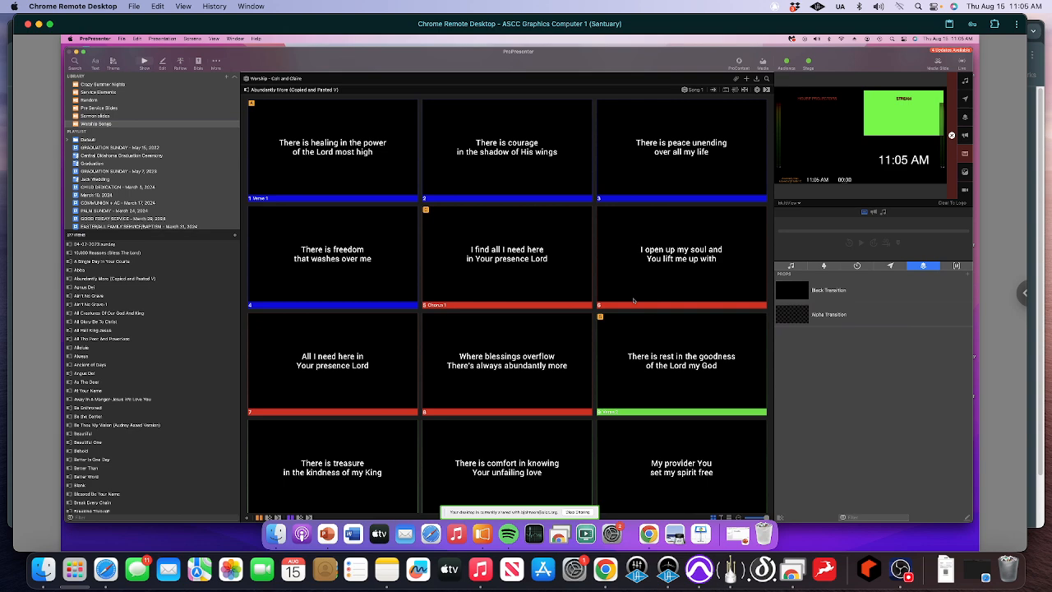
pyautogui.scroll(-3, 633, 301)
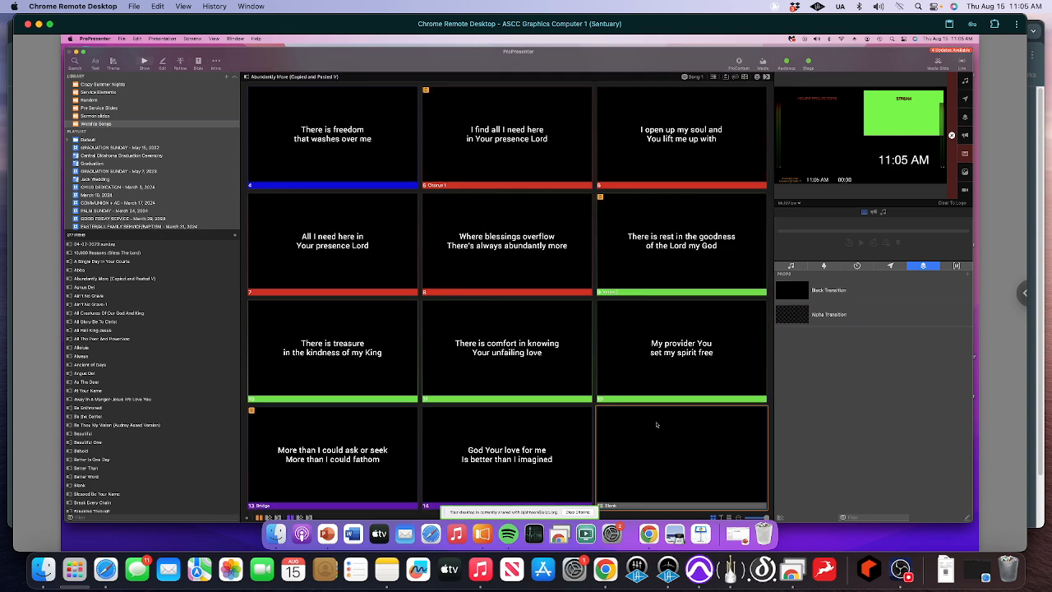
pyautogui.scroll(5, 656, 424)
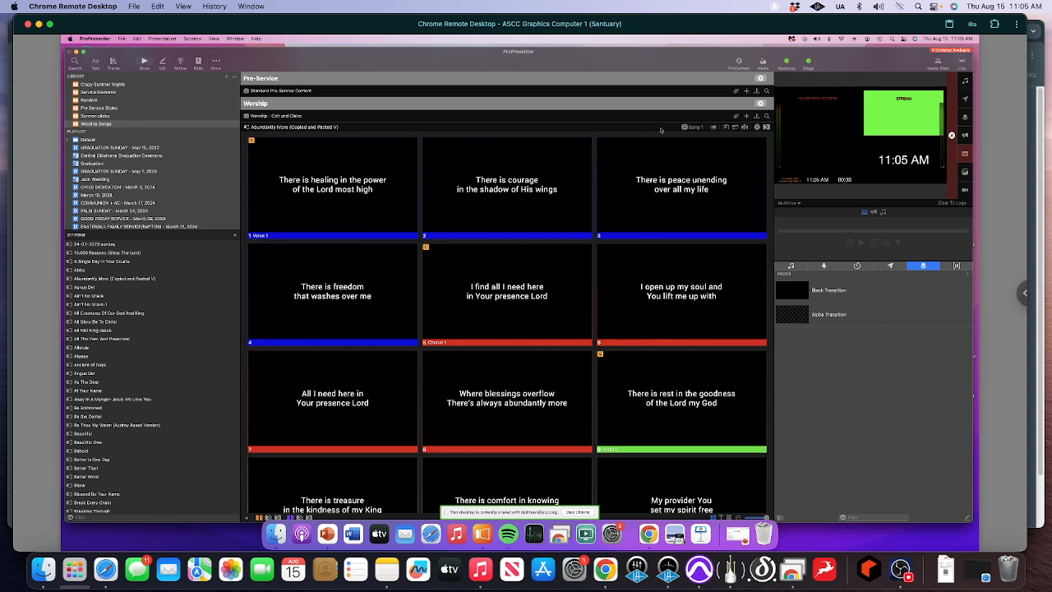
pyautogui.click(735, 128)
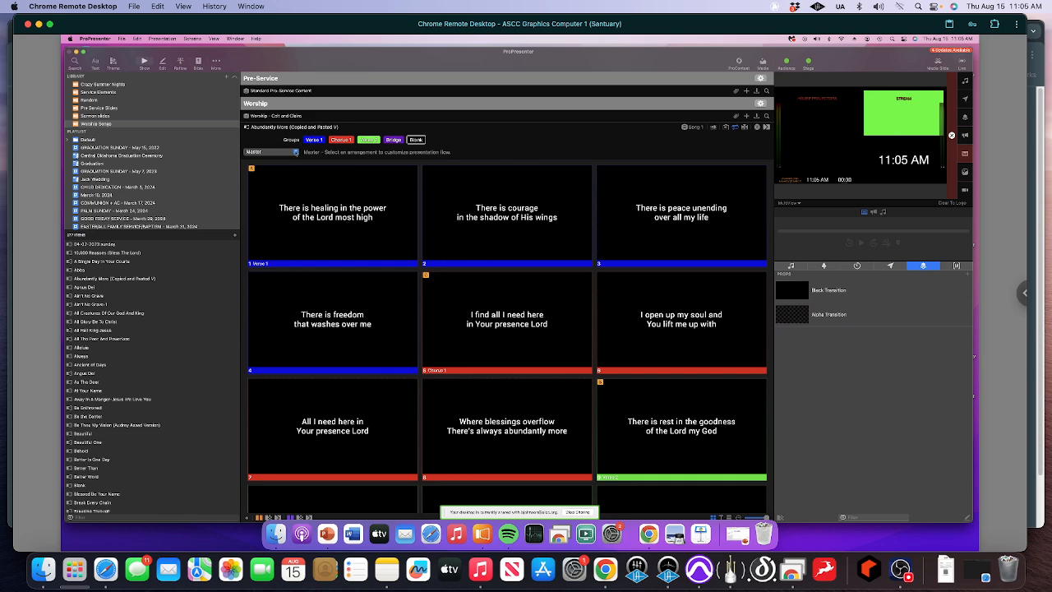
pyautogui.click(295, 153)
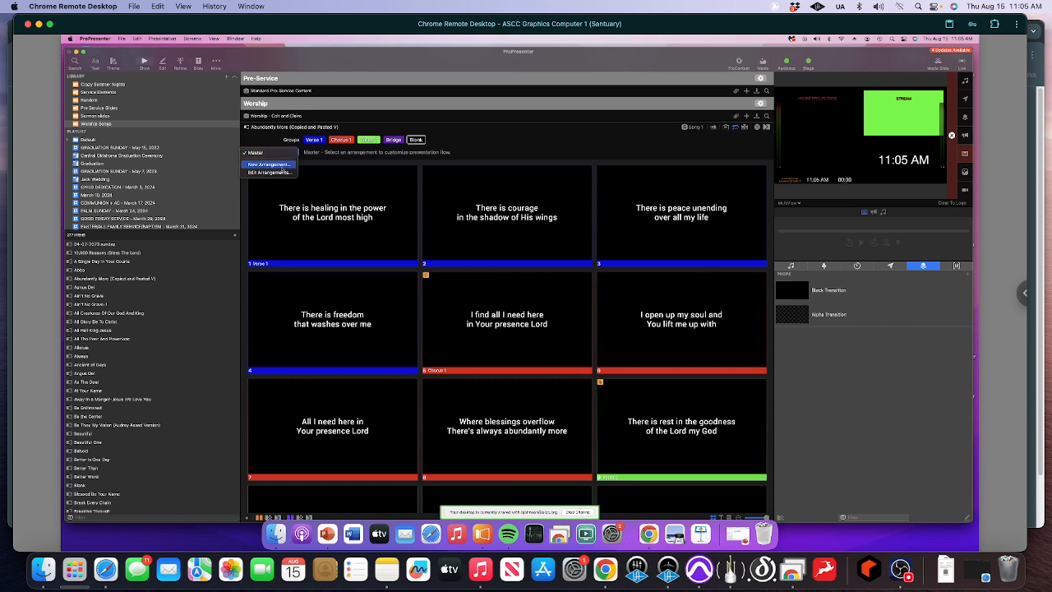
pyautogui.click(281, 165)
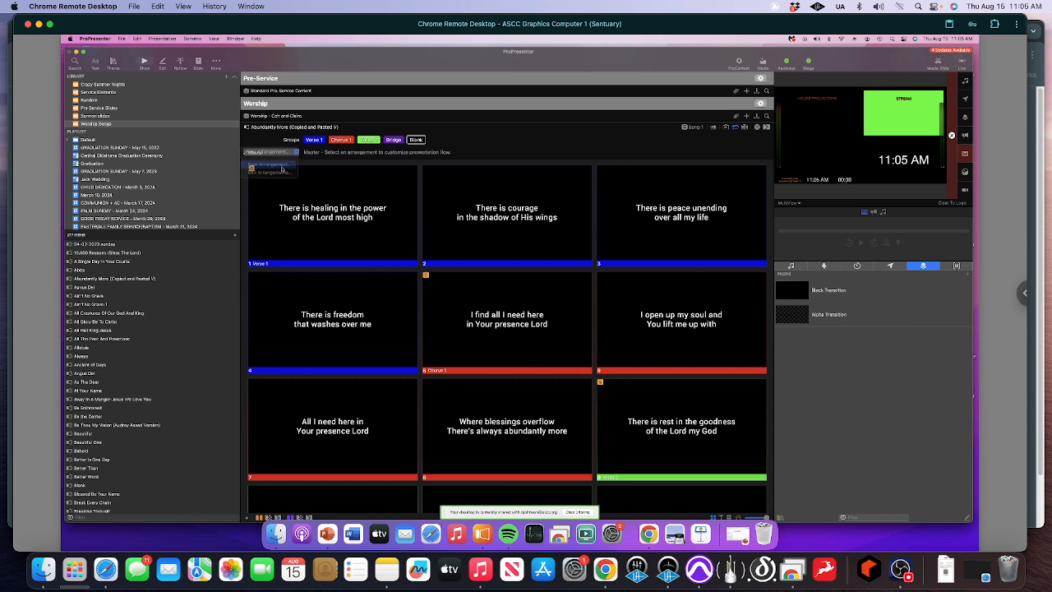
pyautogui.write('A')
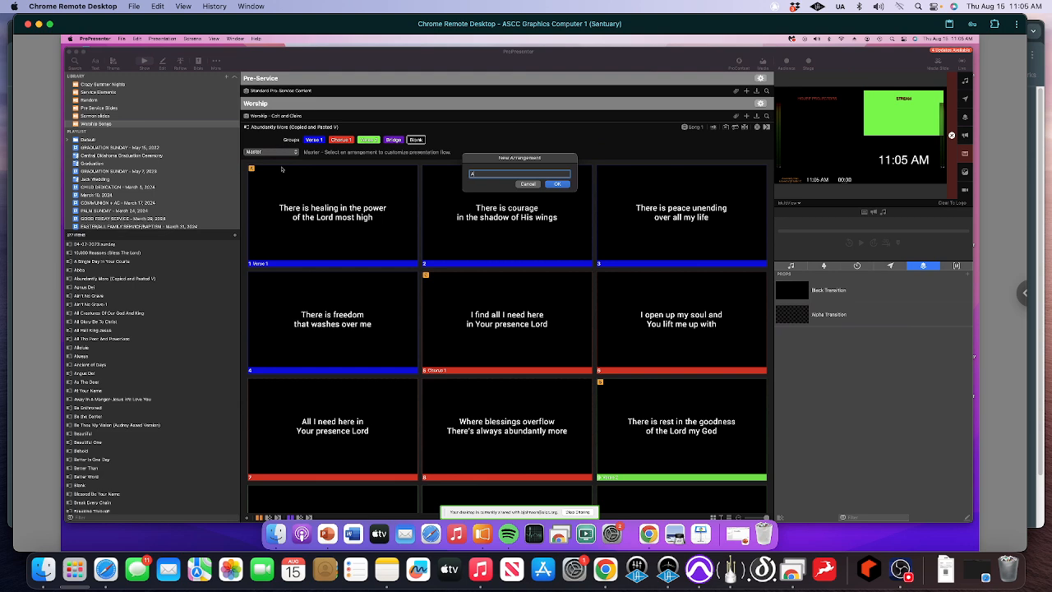
pyautogui.write('ugust 18, 2024')
pyautogui.press('Return')
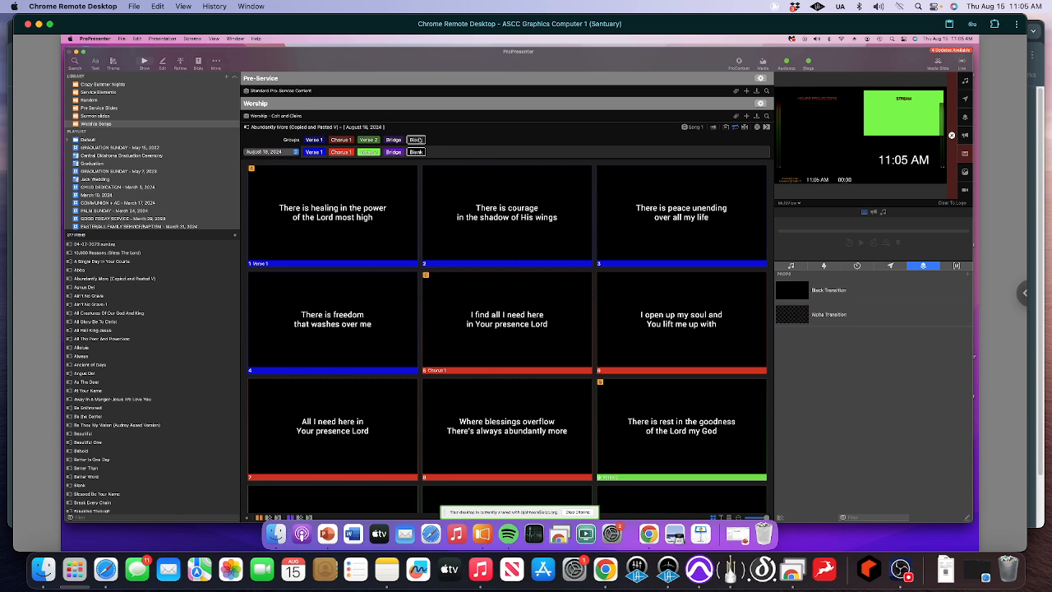
# - Insert Blank groups before Verse 1 and before Verse 2, one Chorus 1 after Verse 2, and two Chorus 1 groups after the Bridge
pyautogui.moveTo(416, 140); pyautogui.dragTo(313, 153)
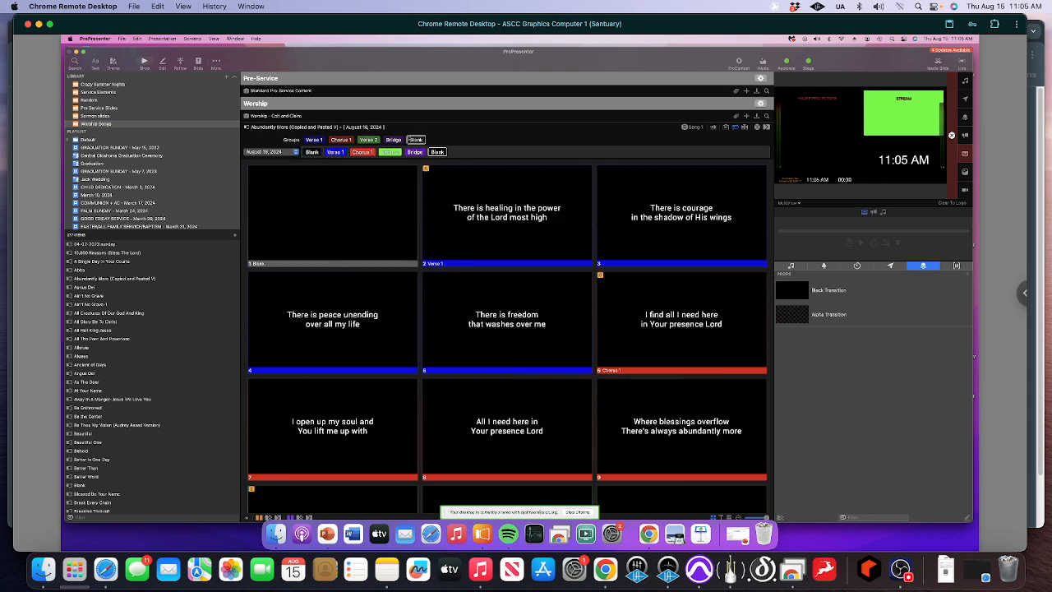
pyautogui.moveTo(416, 140); pyautogui.dragTo(376, 156)
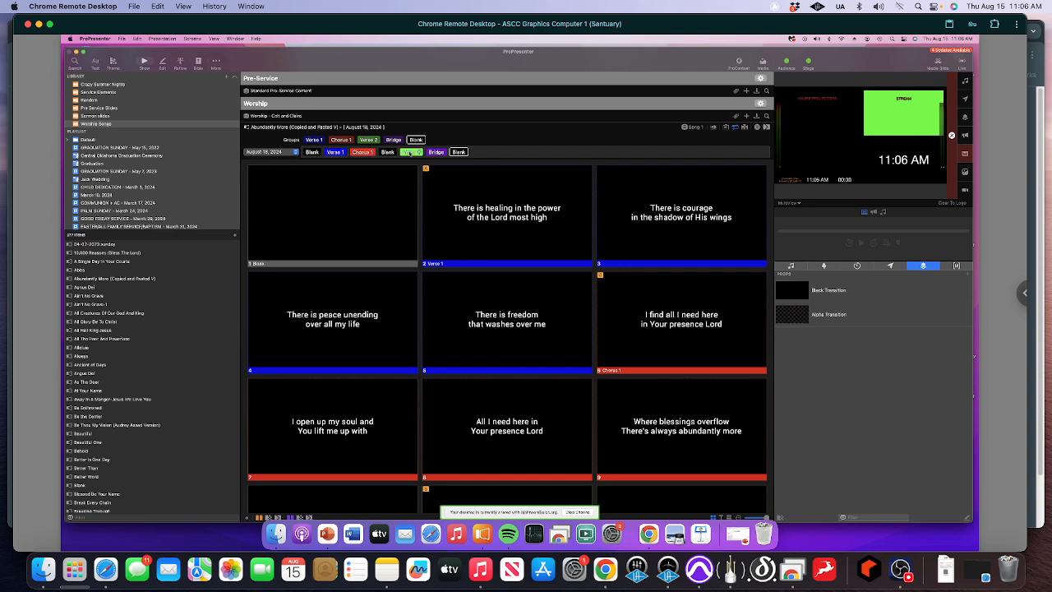
pyautogui.moveTo(338, 142); pyautogui.dragTo(420, 153)
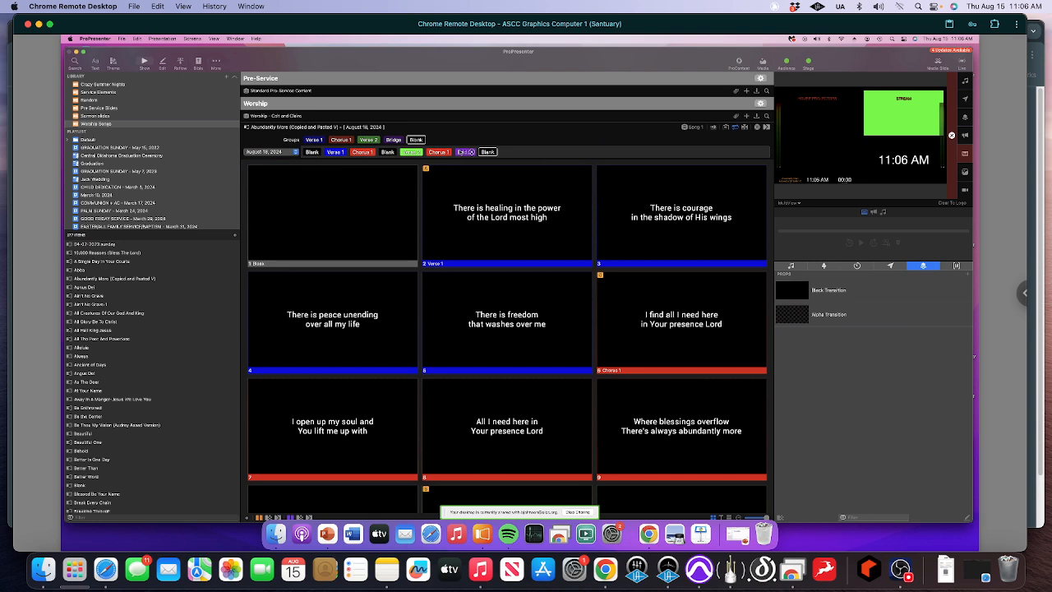
pyautogui.moveTo(341, 140); pyautogui.dragTo(494, 155)
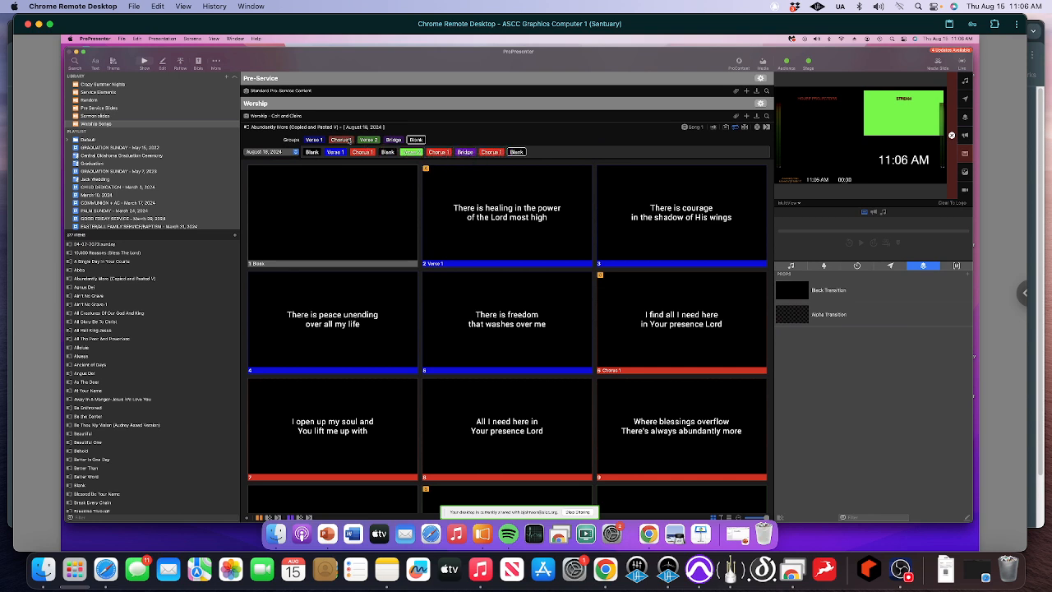
pyautogui.moveTo(348, 140); pyautogui.dragTo(500, 153)
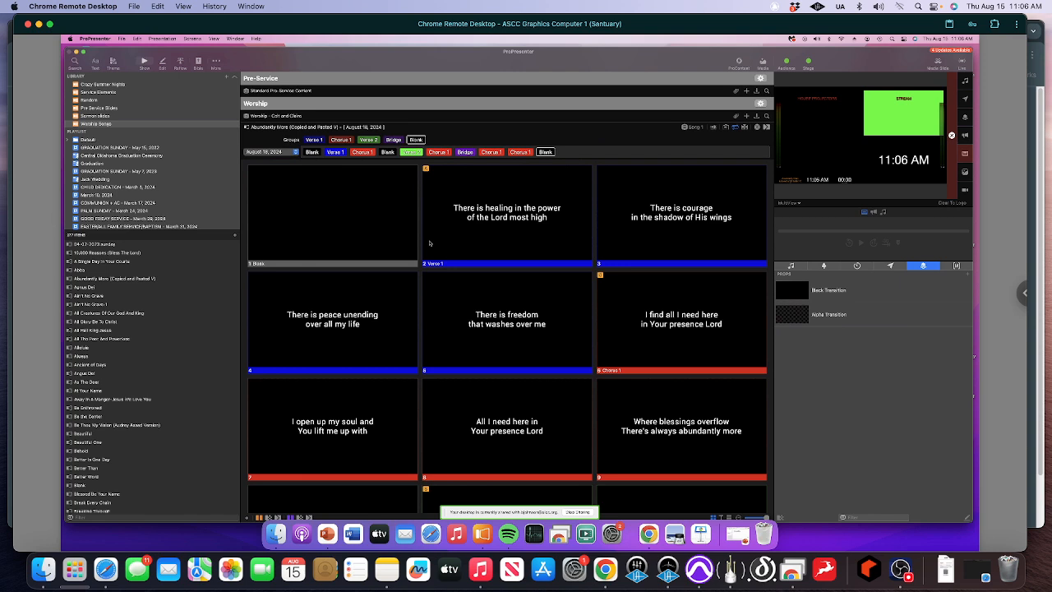
# - Add a Clear All action to the opening Blank slide and trigger that slide
pyautogui.rightClick(332, 223)
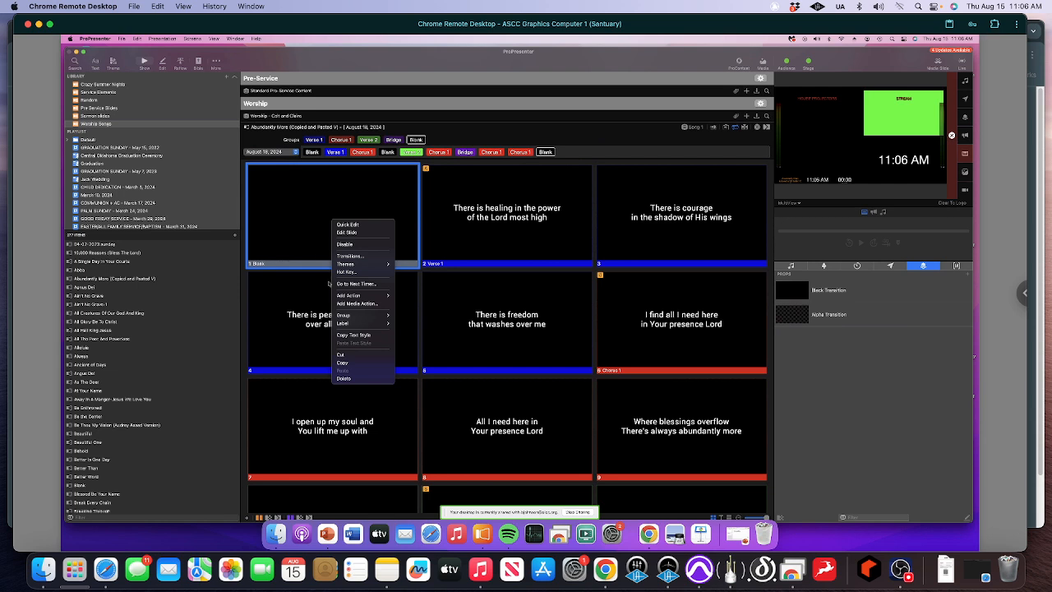
pyautogui.moveTo(335, 296)
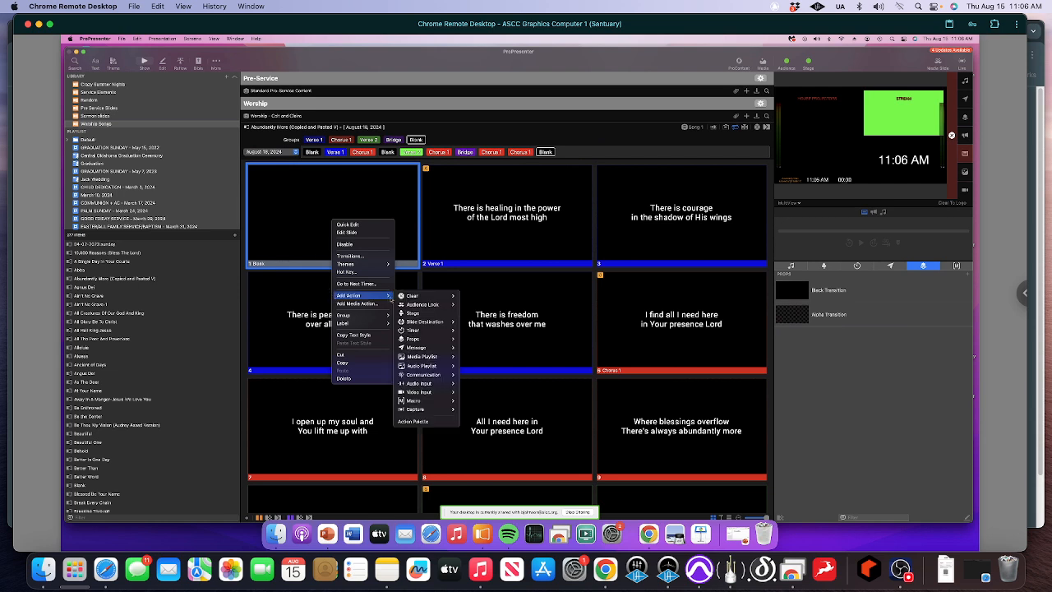
pyautogui.moveTo(412, 296)
pyautogui.moveTo(487, 296)
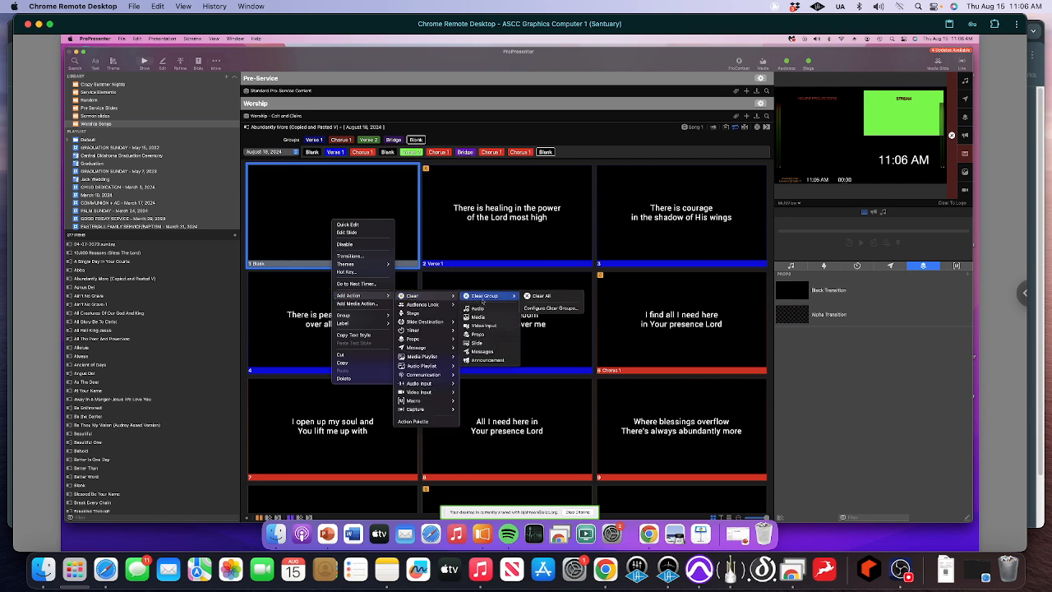
pyautogui.click(542, 296)
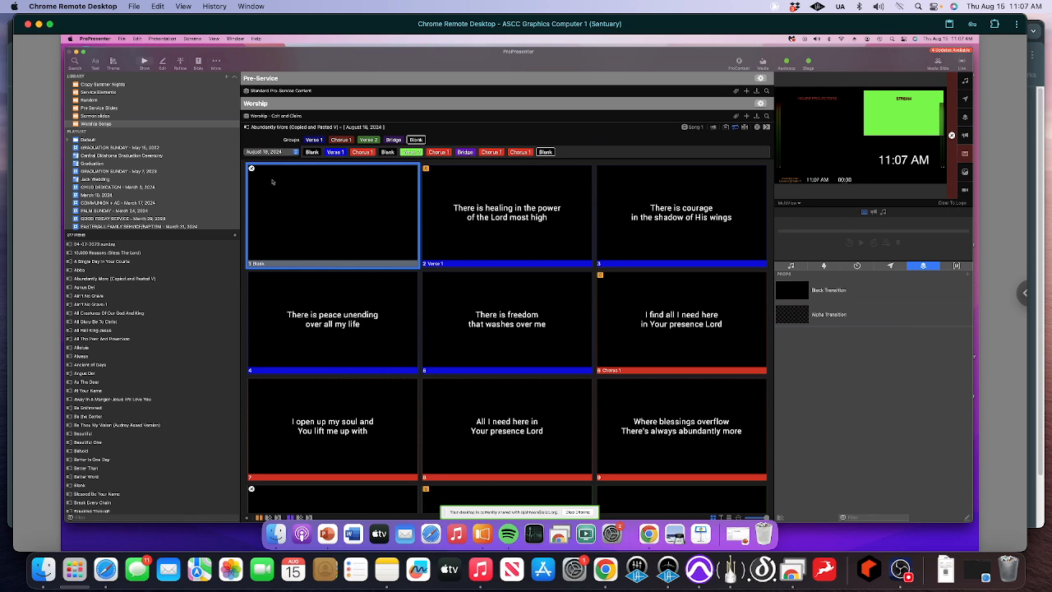
pyautogui.click(281, 207)
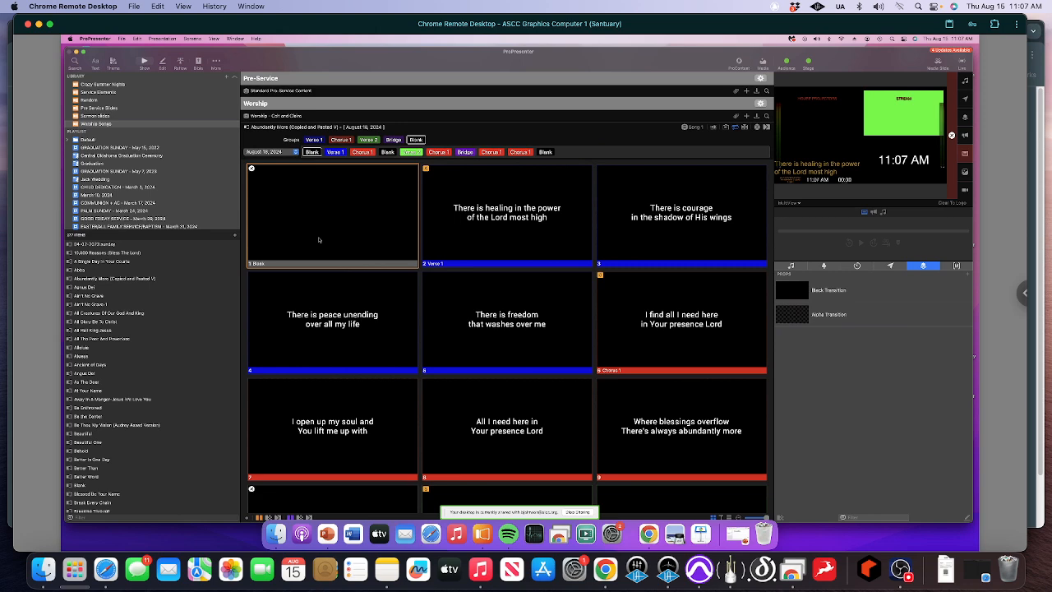
# - Select all slides of the arrangement and add the Worship Lyric Slides audience look action to them
pyautogui.scroll(-5, 319, 239)
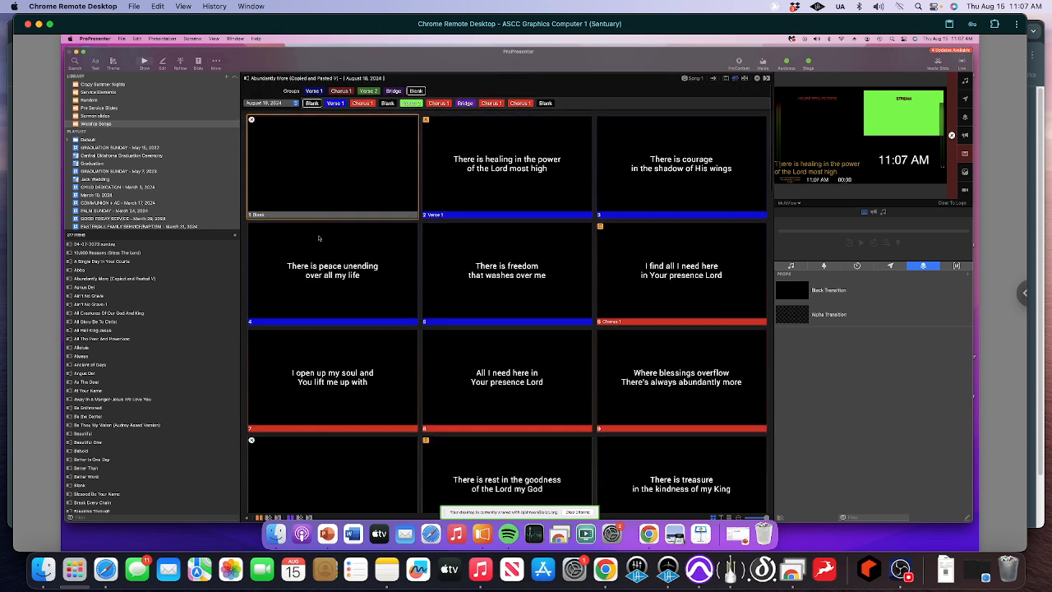
pyautogui.scroll(-5, 320, 201)
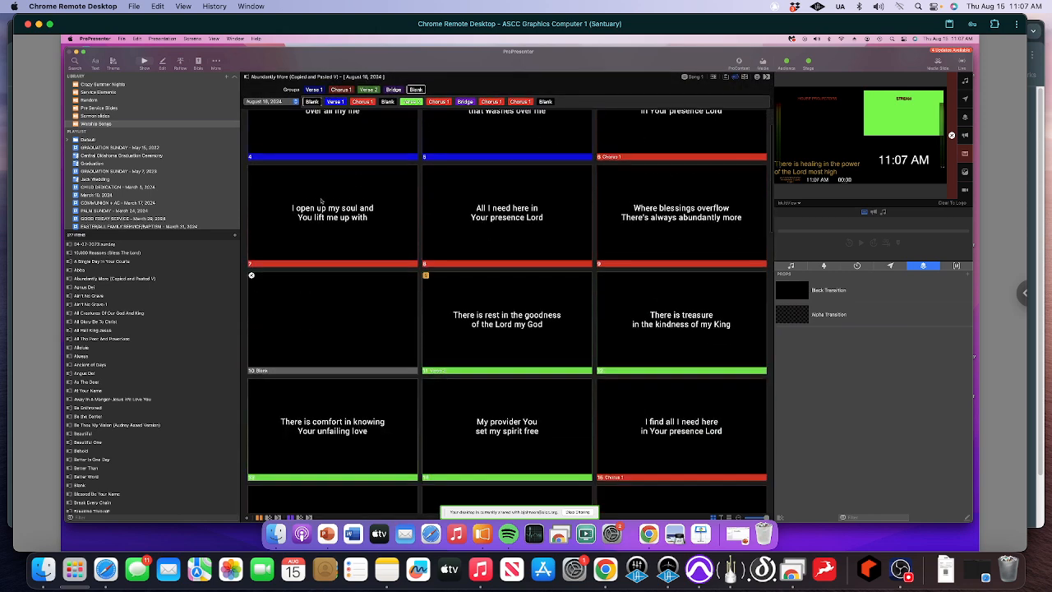
pyautogui.scroll(-5, 321, 201)
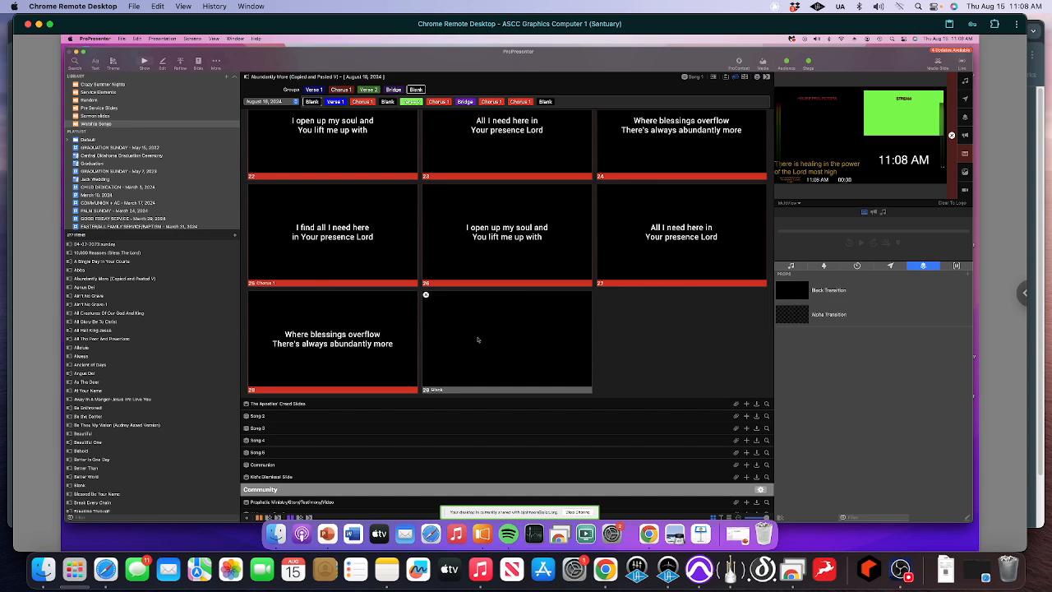
pyautogui.press('super+a')
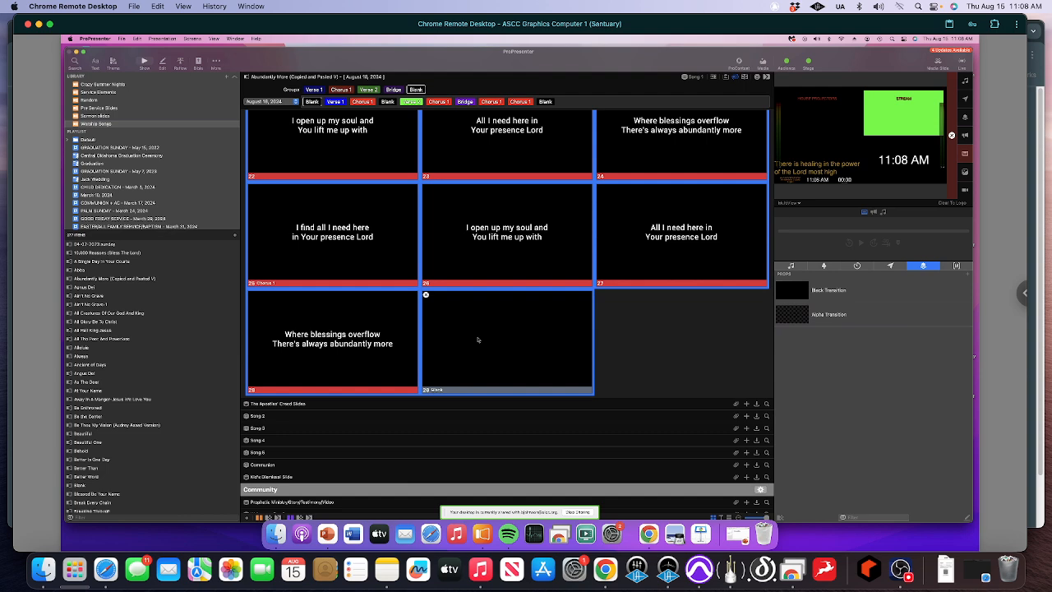
pyautogui.rightClick(478, 340)
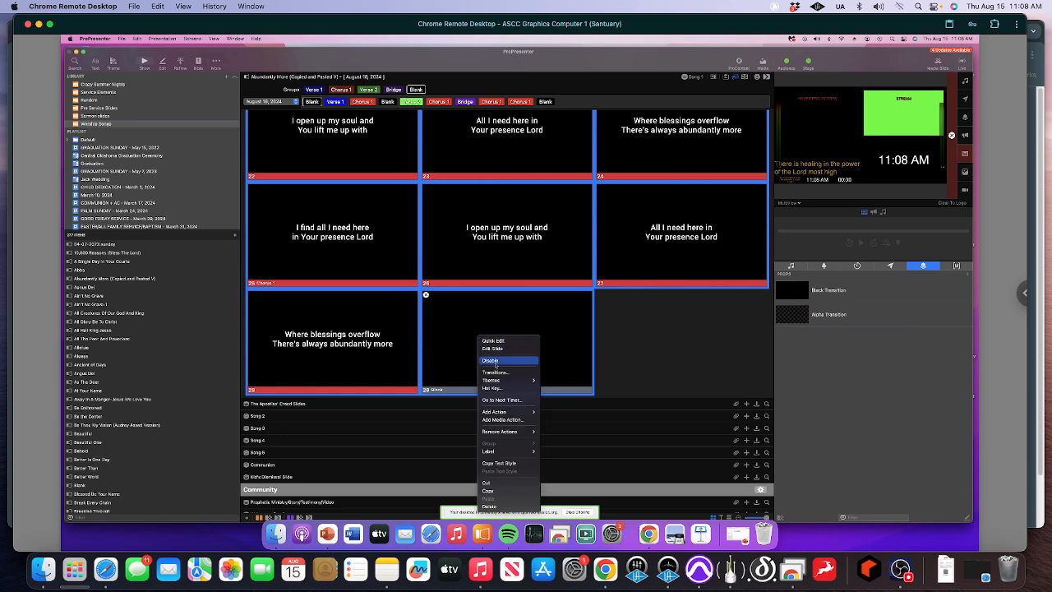
pyautogui.moveTo(511, 412)
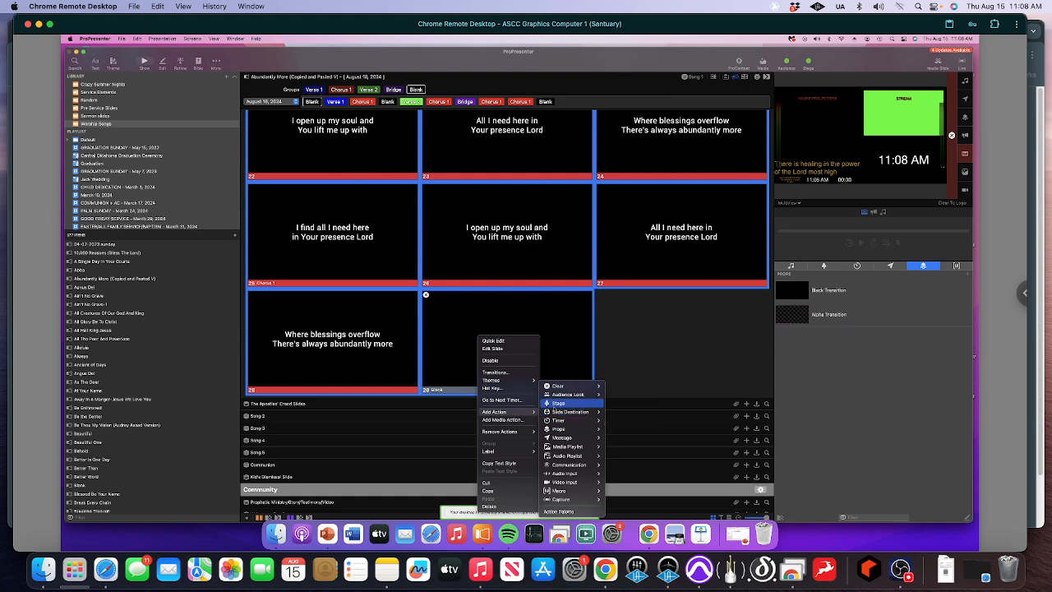
pyautogui.moveTo(562, 395)
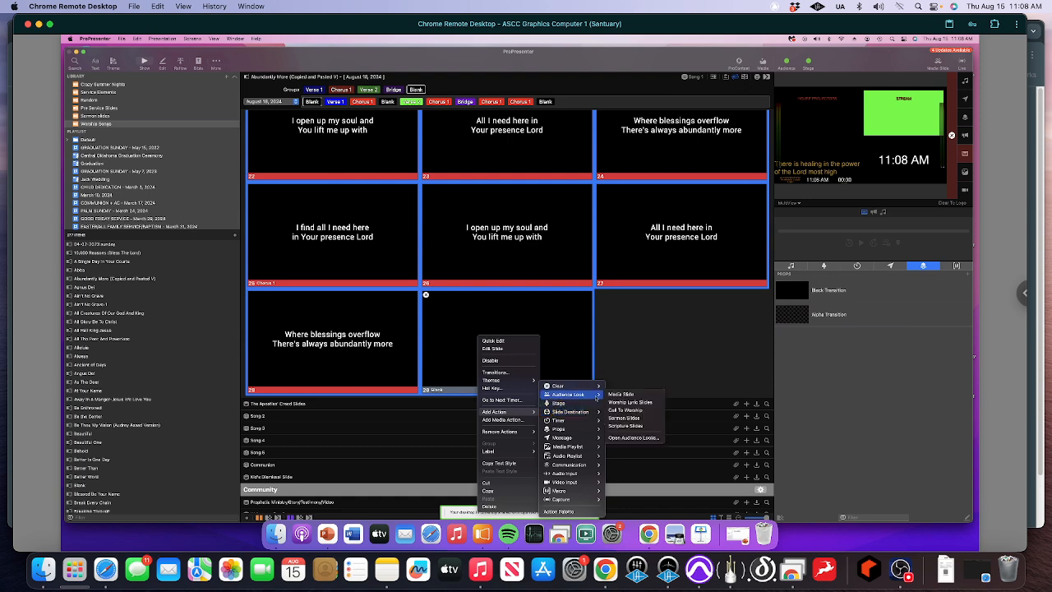
pyautogui.click(614, 402)
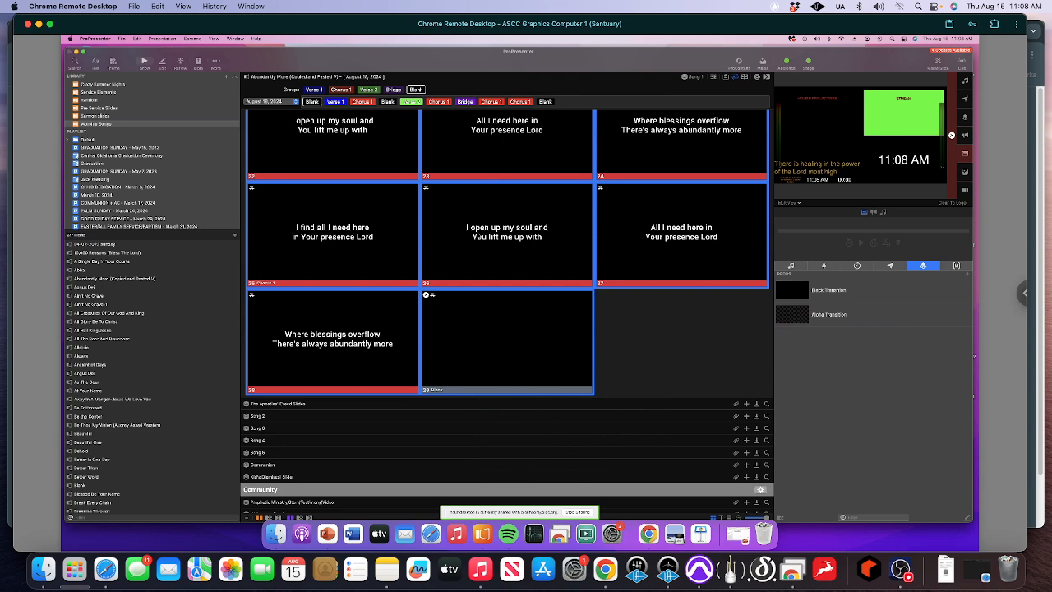
# - Trigger the final blank slide and several Chorus 1 slides to check how the lyrics display on the audience and stream outputs
pyautogui.click(486, 324)
pyautogui.click(483, 248)
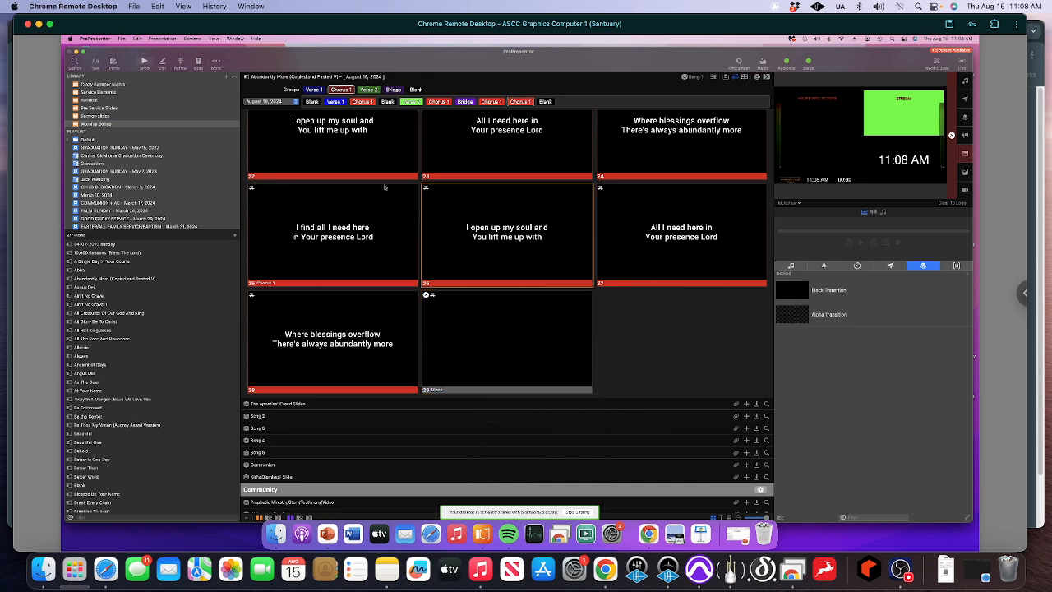
pyautogui.click(375, 151)
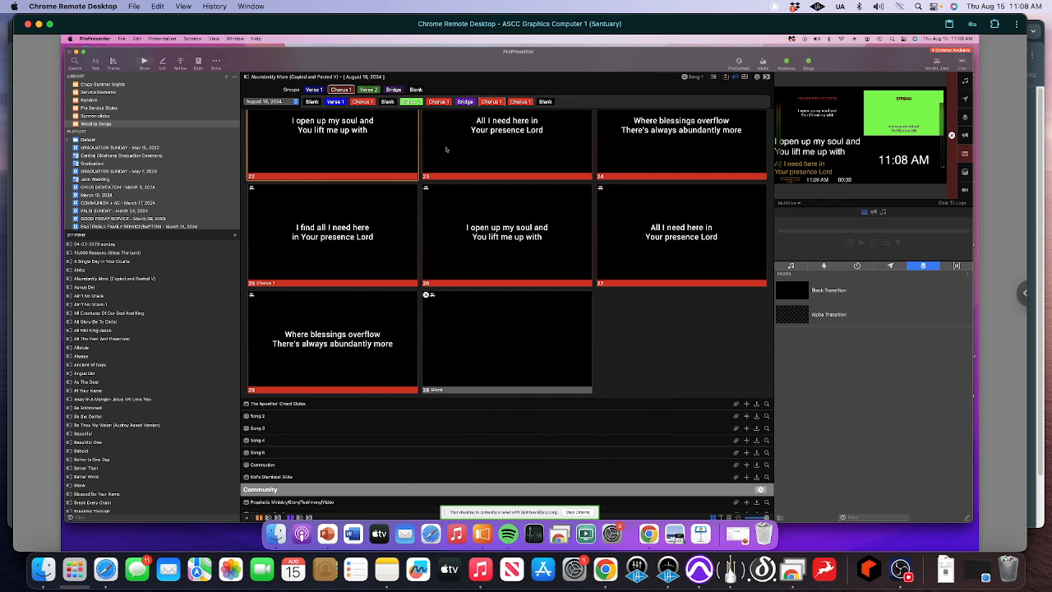
pyautogui.click(447, 150)
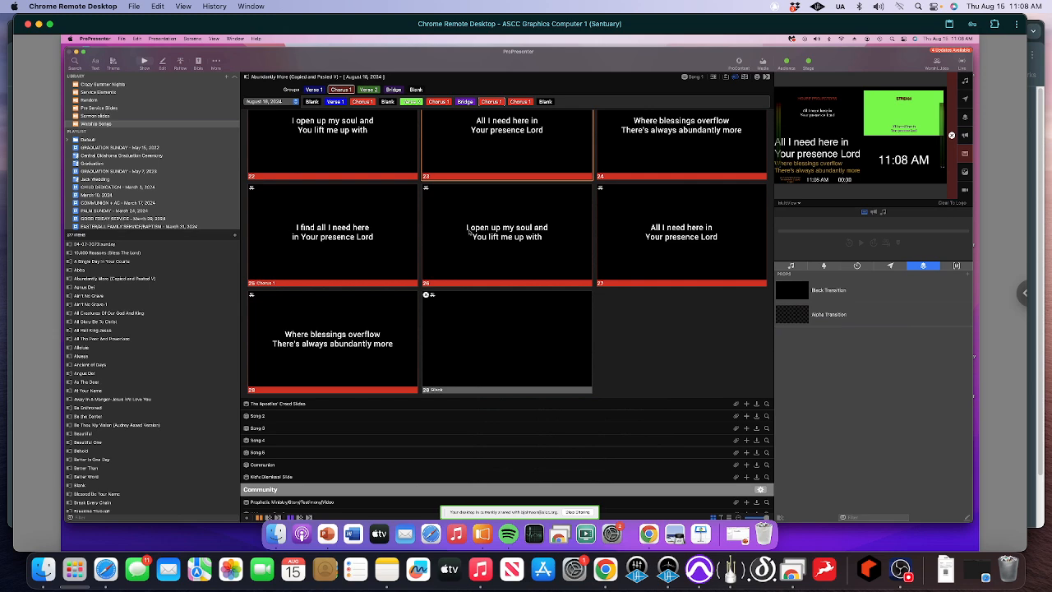
pyautogui.scroll(3, 470, 233)
pyautogui.scroll(-3, 471, 233)
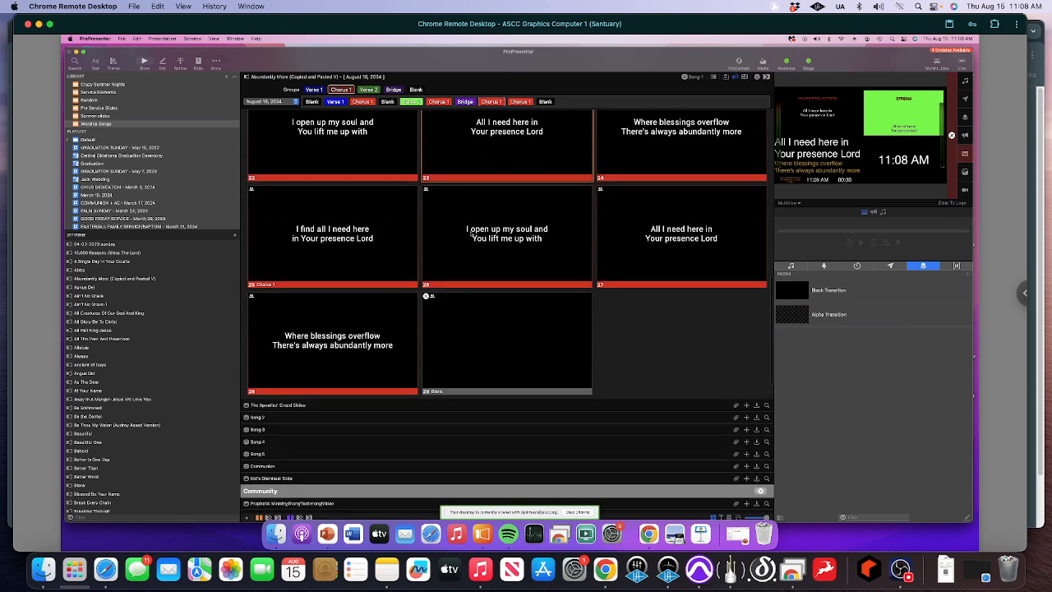